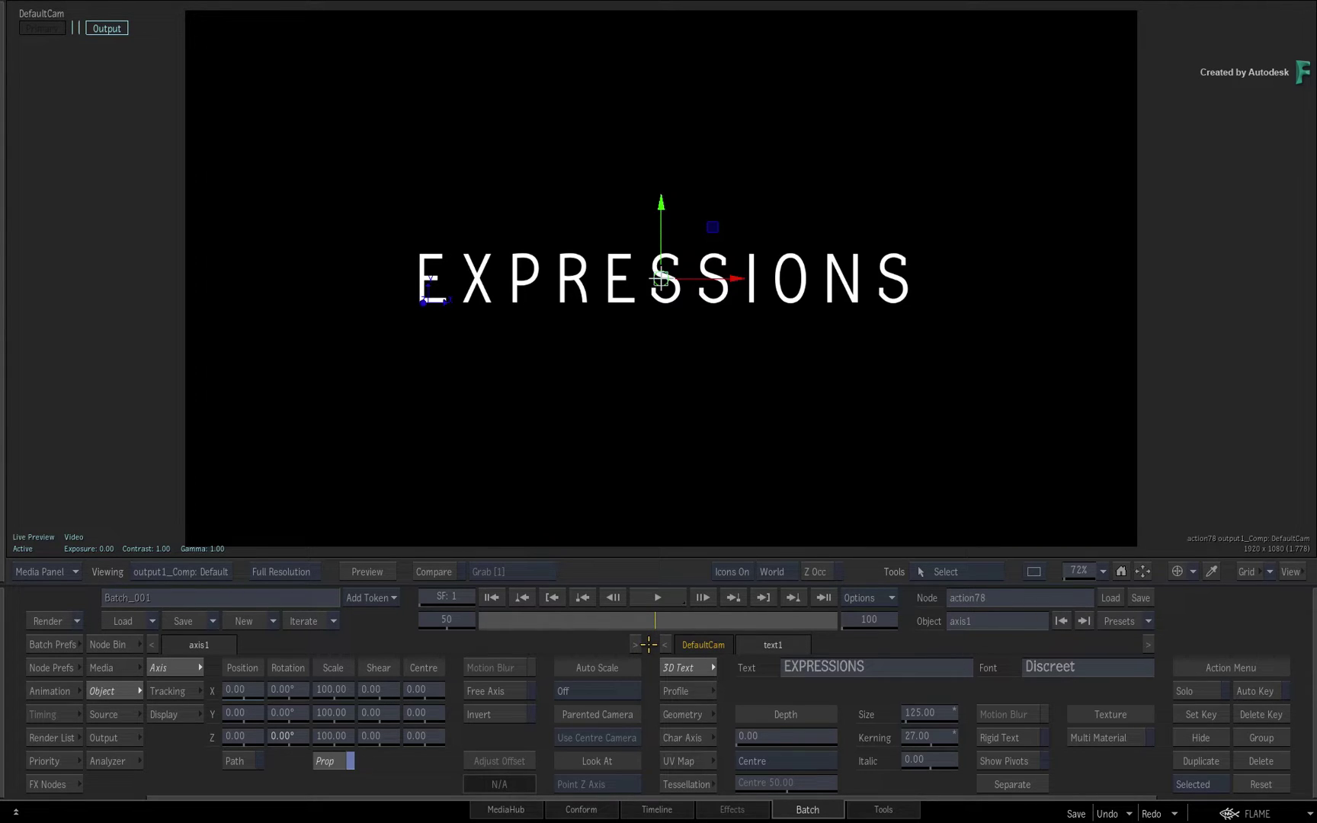
{"action": "mouse_move", "coordinate": [655, 619]}
{"action": "left_mouse_down"}
{"action": "mouse_move", "coordinate": [544, 617]}
{"action": "mouse_move", "coordinate": [657, 619]}
{"action": "mouse_move", "coordinate": [733, 599]}
{"action": "mouse_move", "coordinate": [453, 620]}
{"action": "left_mouse_up"}
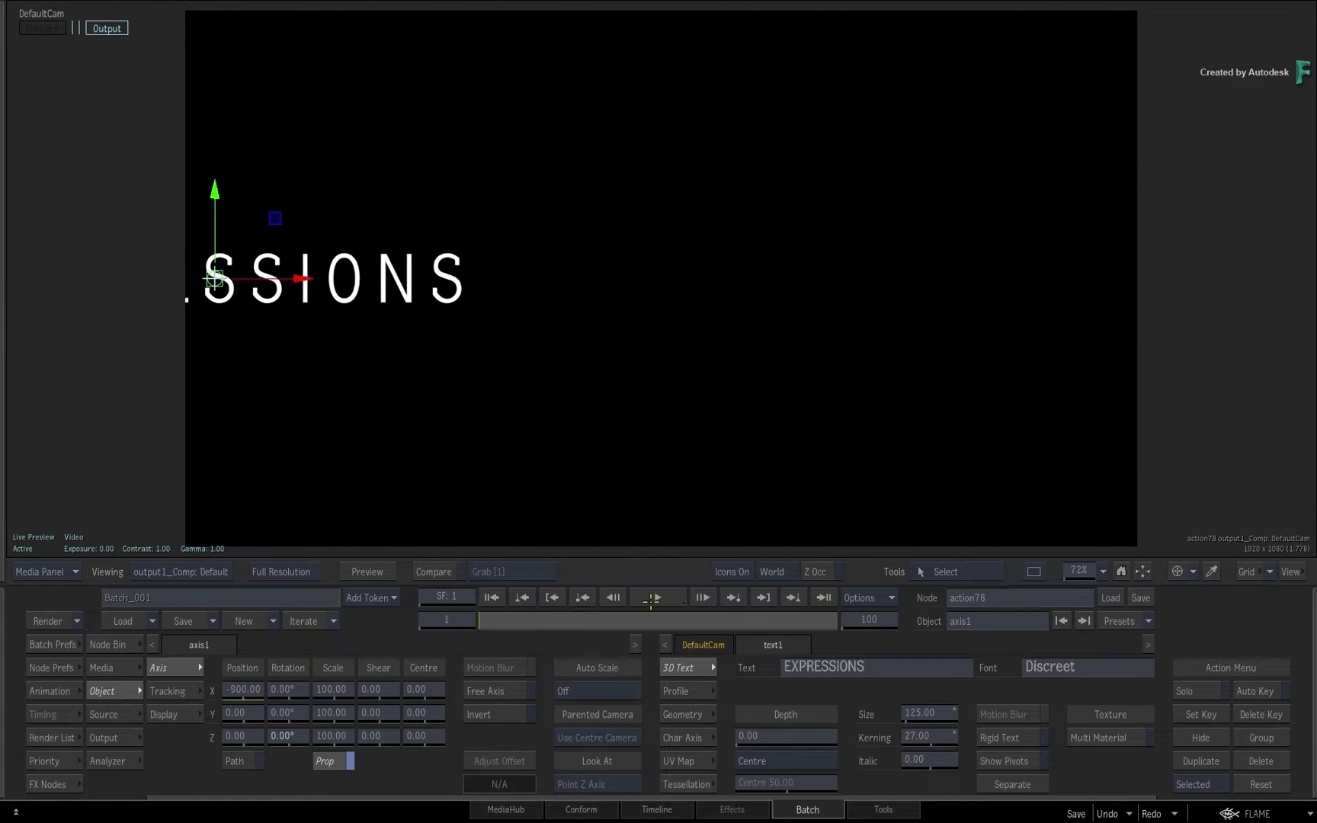
{"action": "left_click", "coordinate": [652, 600]}
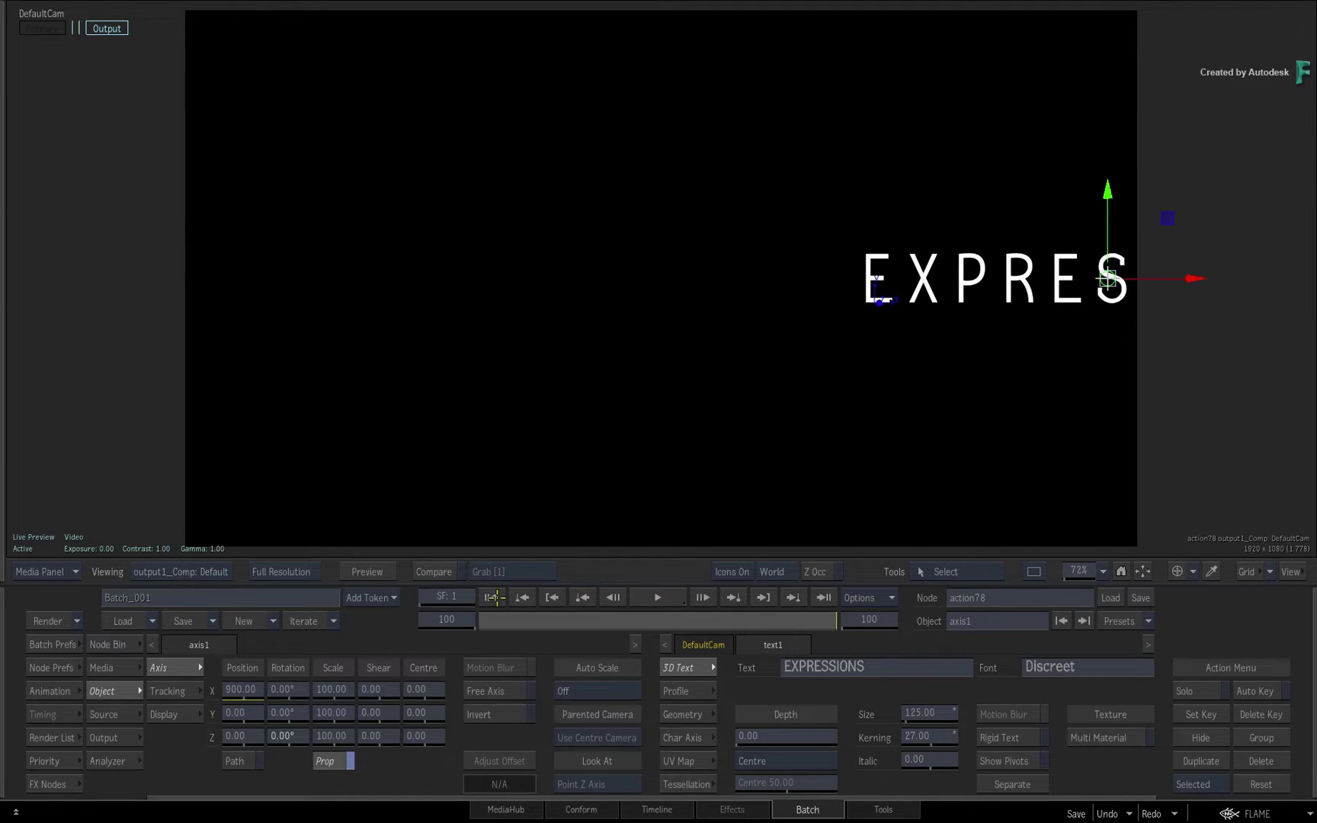
{"action": "left_click", "coordinate": [493, 598]}
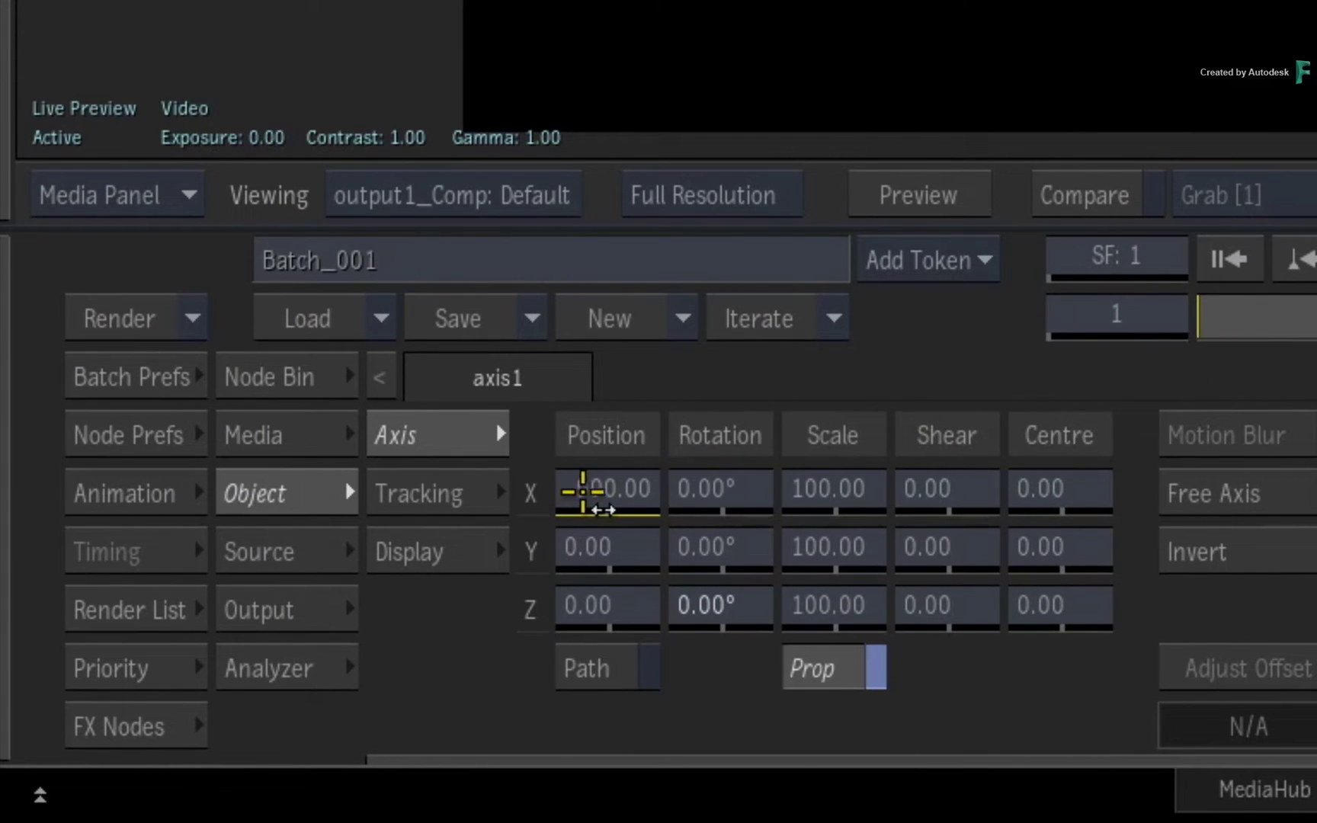
Copy the Position X channel and link it into Rotation Z
{"action": "right_click", "coordinate": [593, 490]}
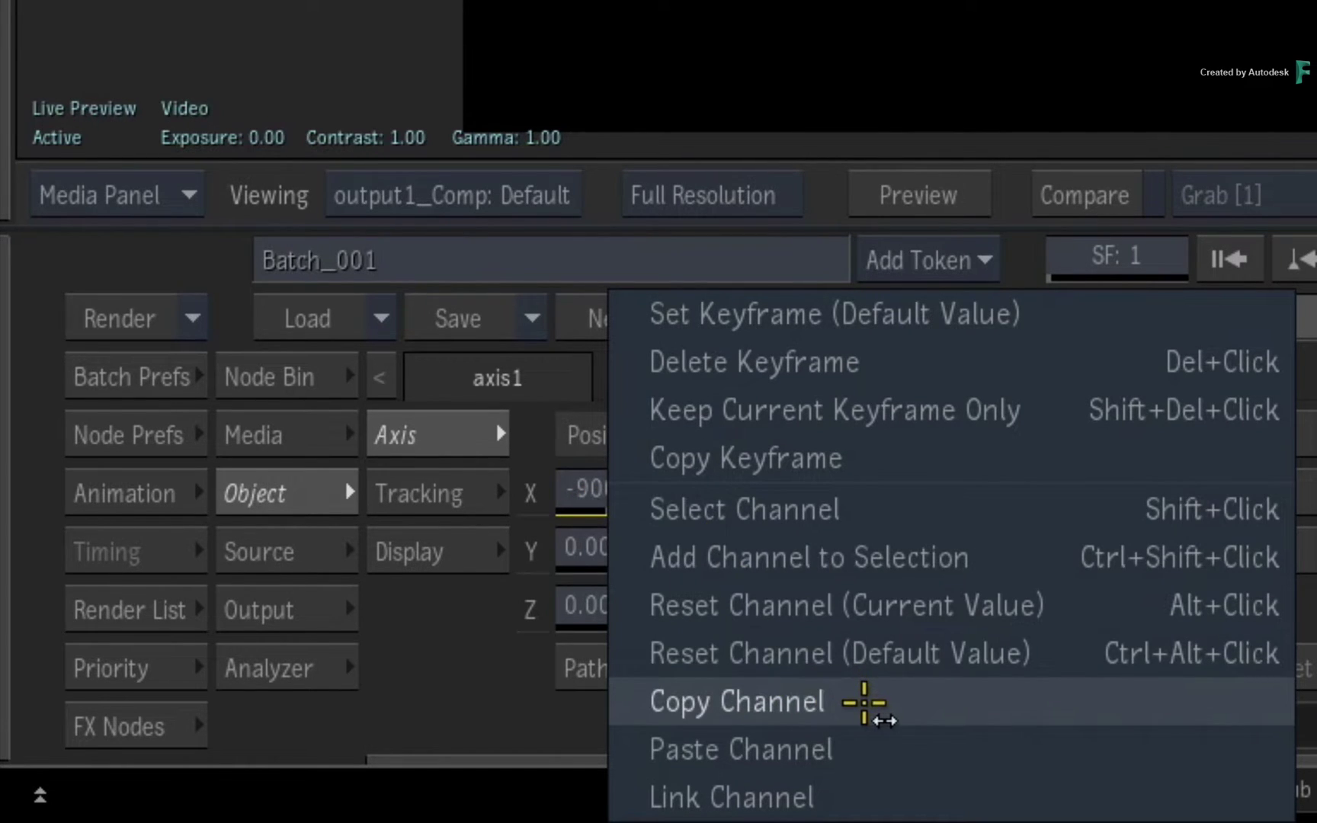
{"action": "left_click", "coordinate": [863, 701]}
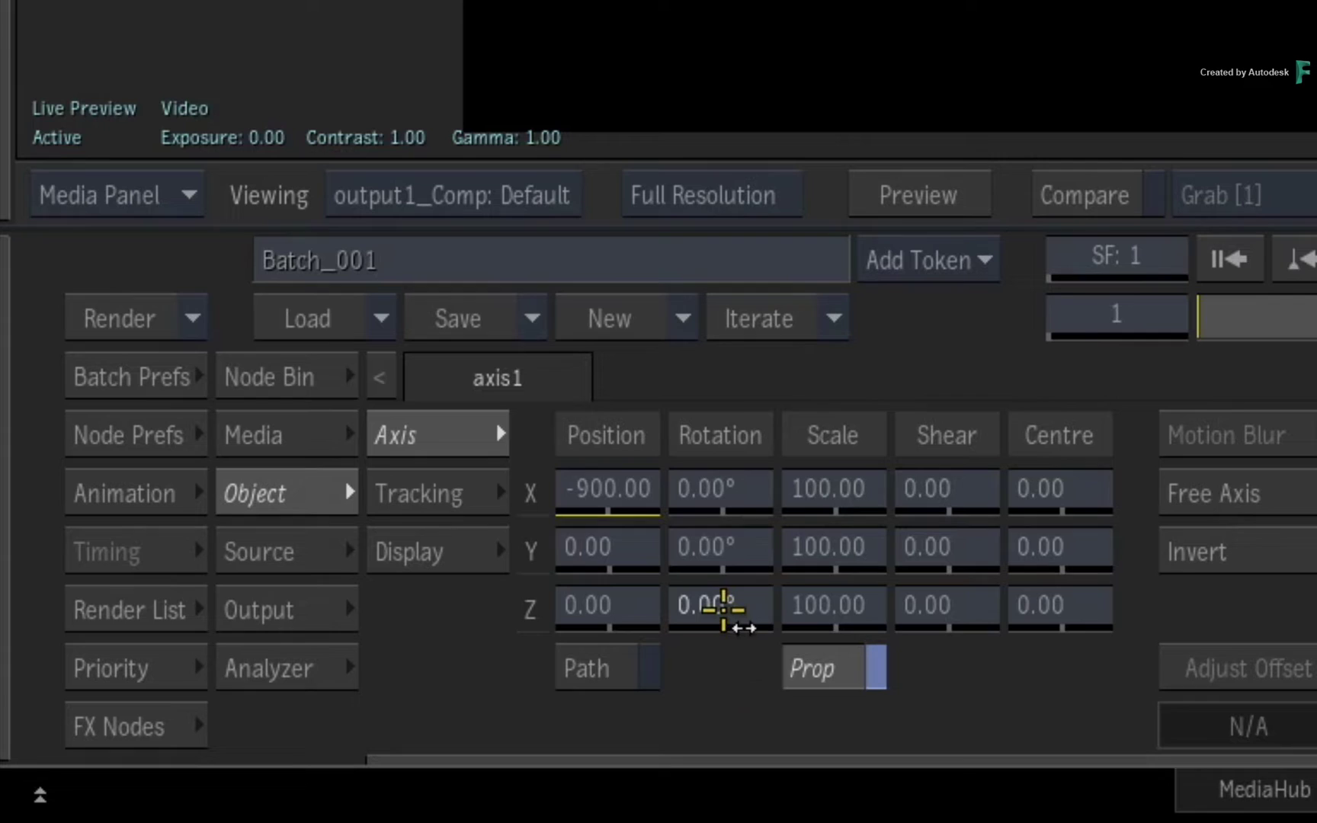
{"action": "right_click", "coordinate": [719, 607]}
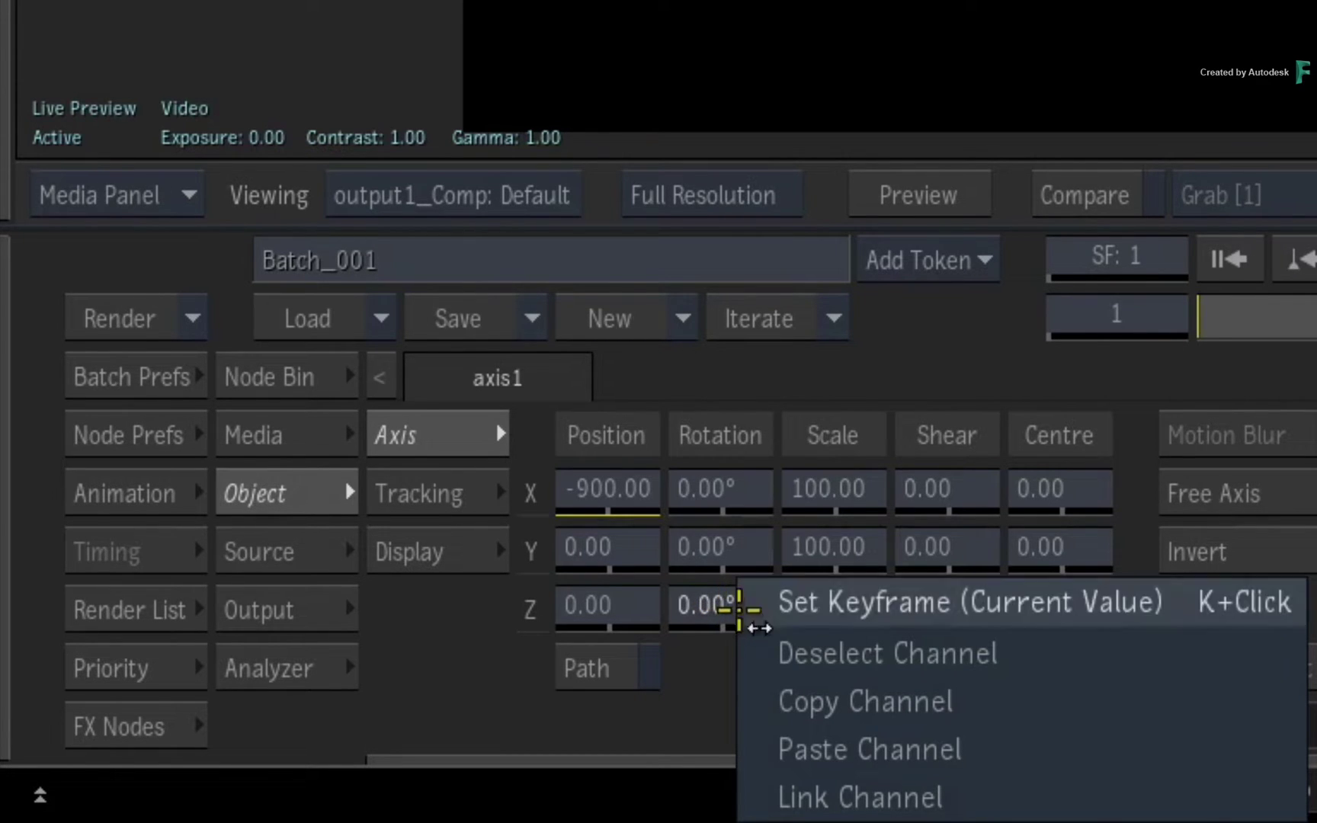
{"action": "left_click", "coordinate": [1013, 792]}
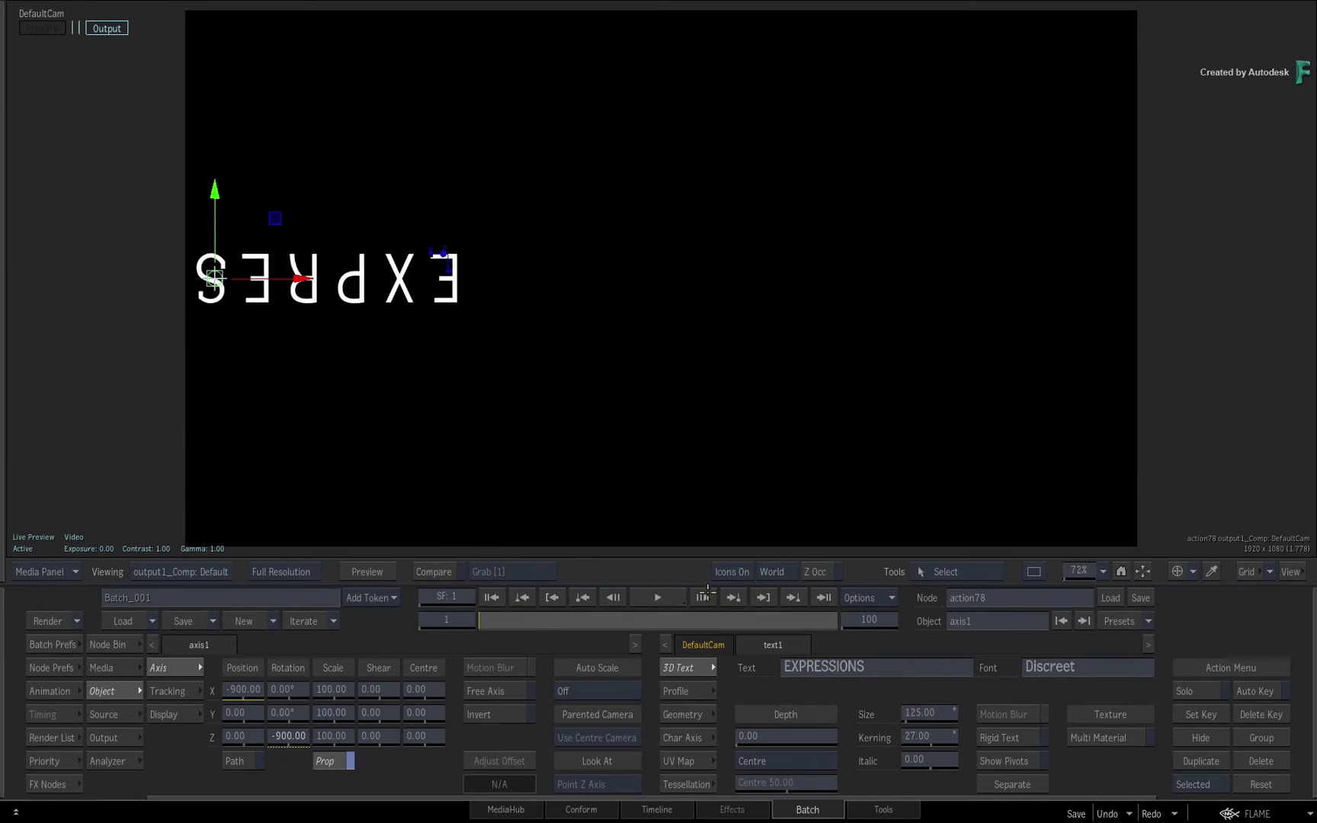
Preview the linked spin twice, rewind to frame 1, and exit Action with F4
{"action": "left_click", "coordinate": [661, 597]}
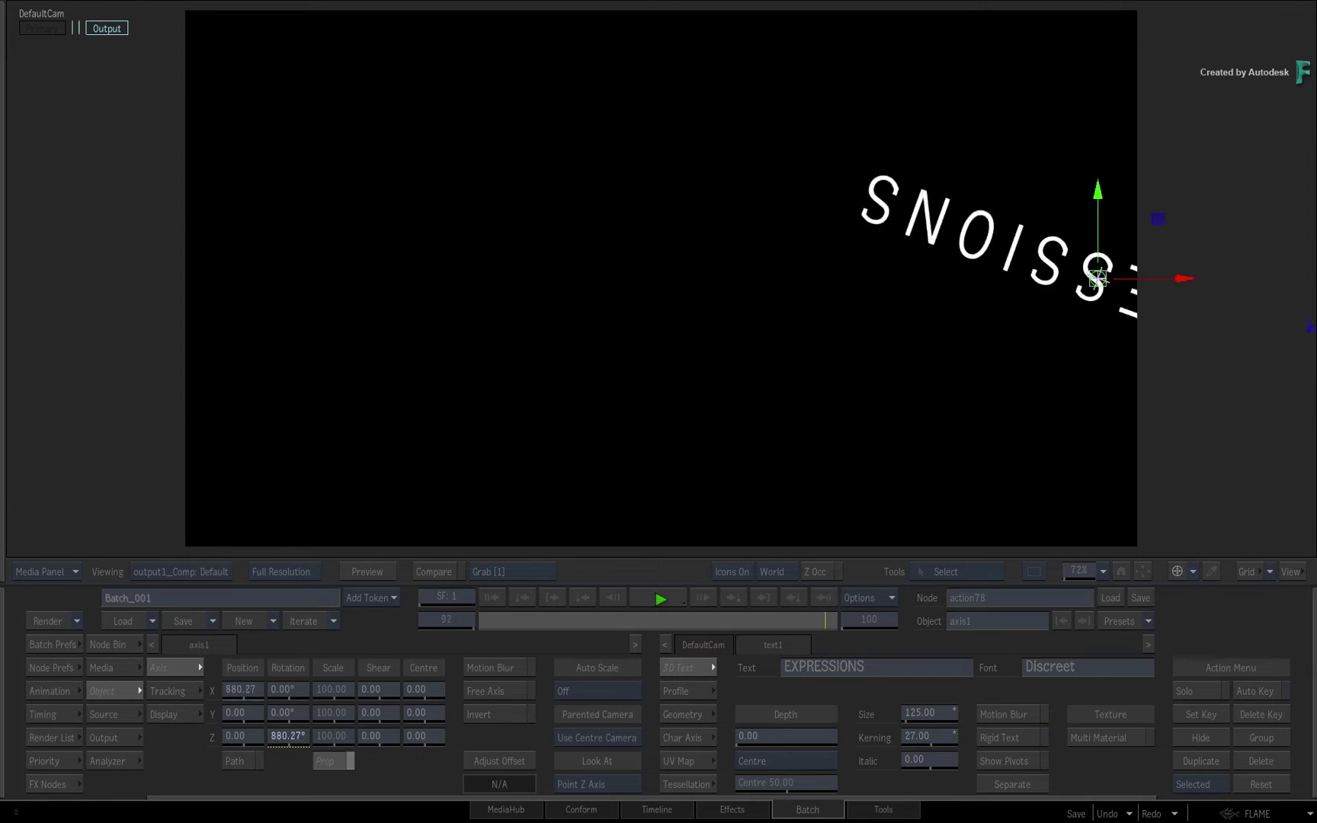
{"action": "left_click", "coordinate": [664, 597]}
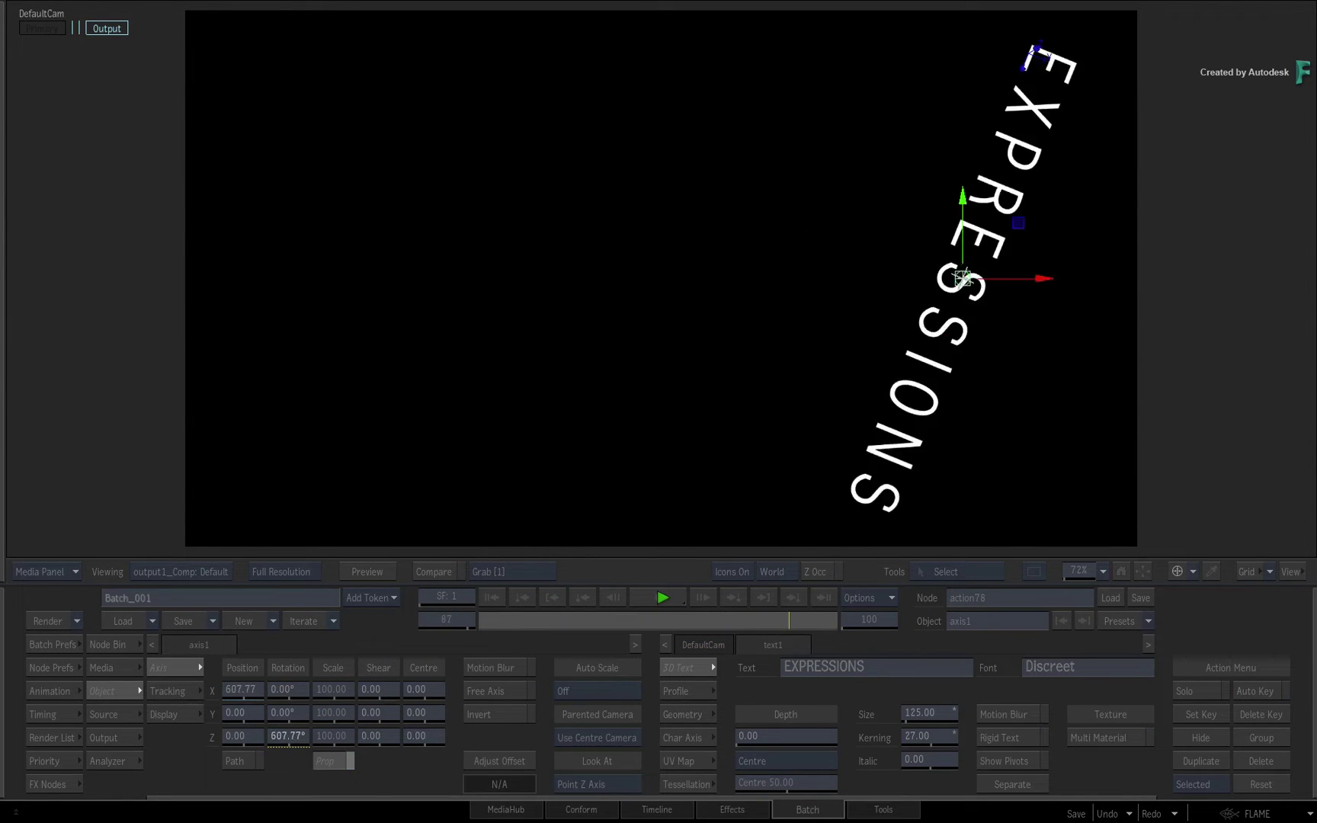
{"action": "left_click_drag", "start_coordinate": [809, 615], "coordinate": [412, 612]}
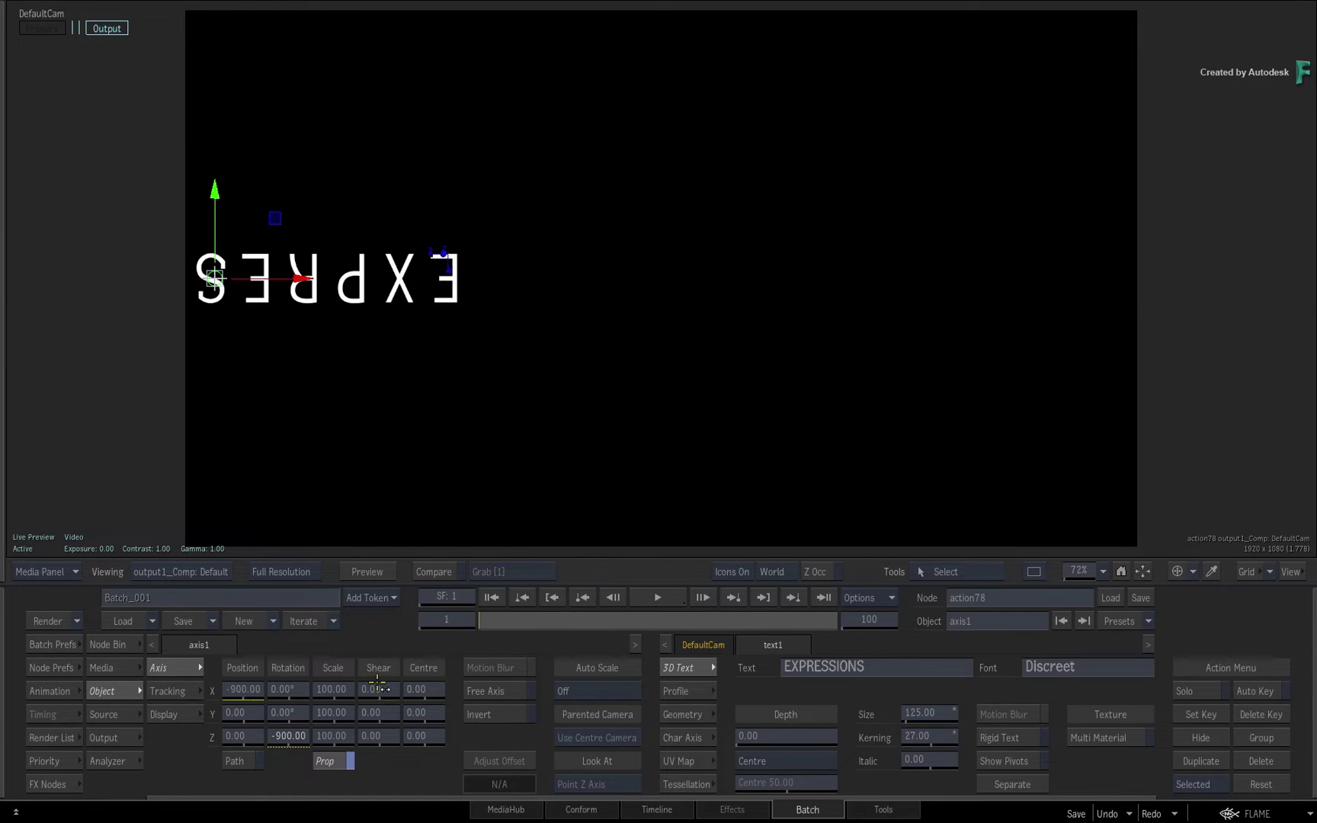
{"action": "key", "text": "F4"}
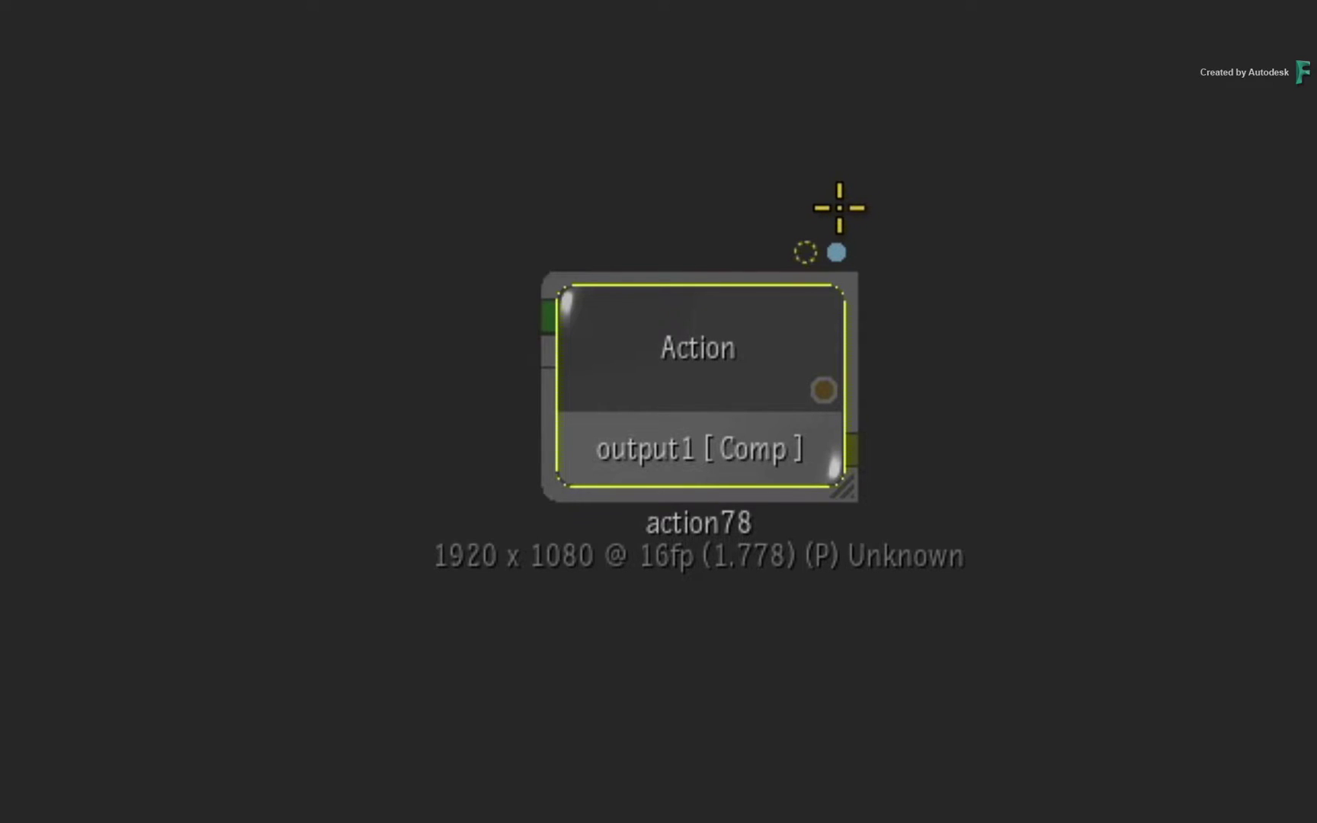
Reopen action78, scrub mid-animation, and reset Rotation Z to 0 to clear the link
{"action": "double_click", "coordinate": [720, 274]}
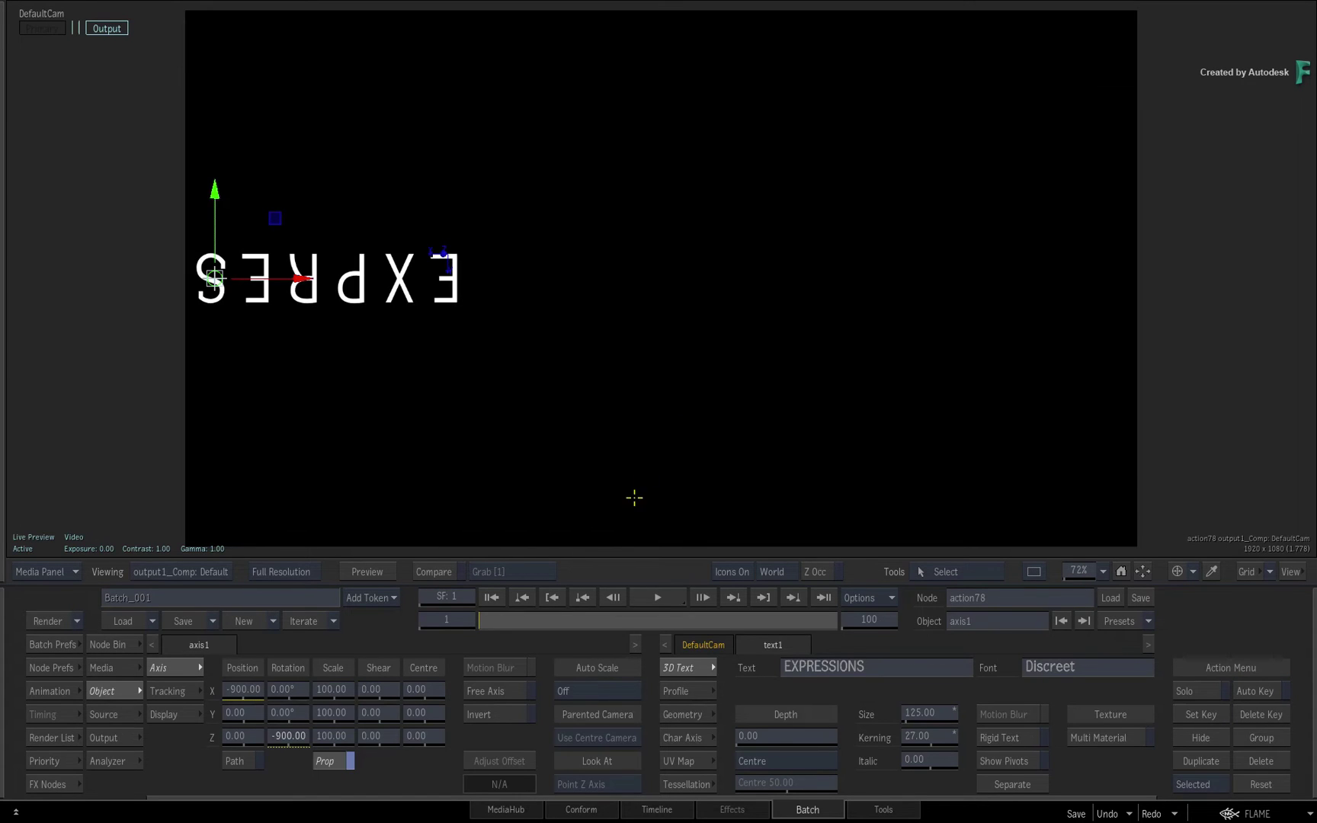
{"action": "mouse_move", "coordinate": [504, 622]}
{"action": "left_mouse_down"}
{"action": "mouse_move", "coordinate": [629, 617]}
{"action": "mouse_move", "coordinate": [420, 628]}
{"action": "left_mouse_up"}
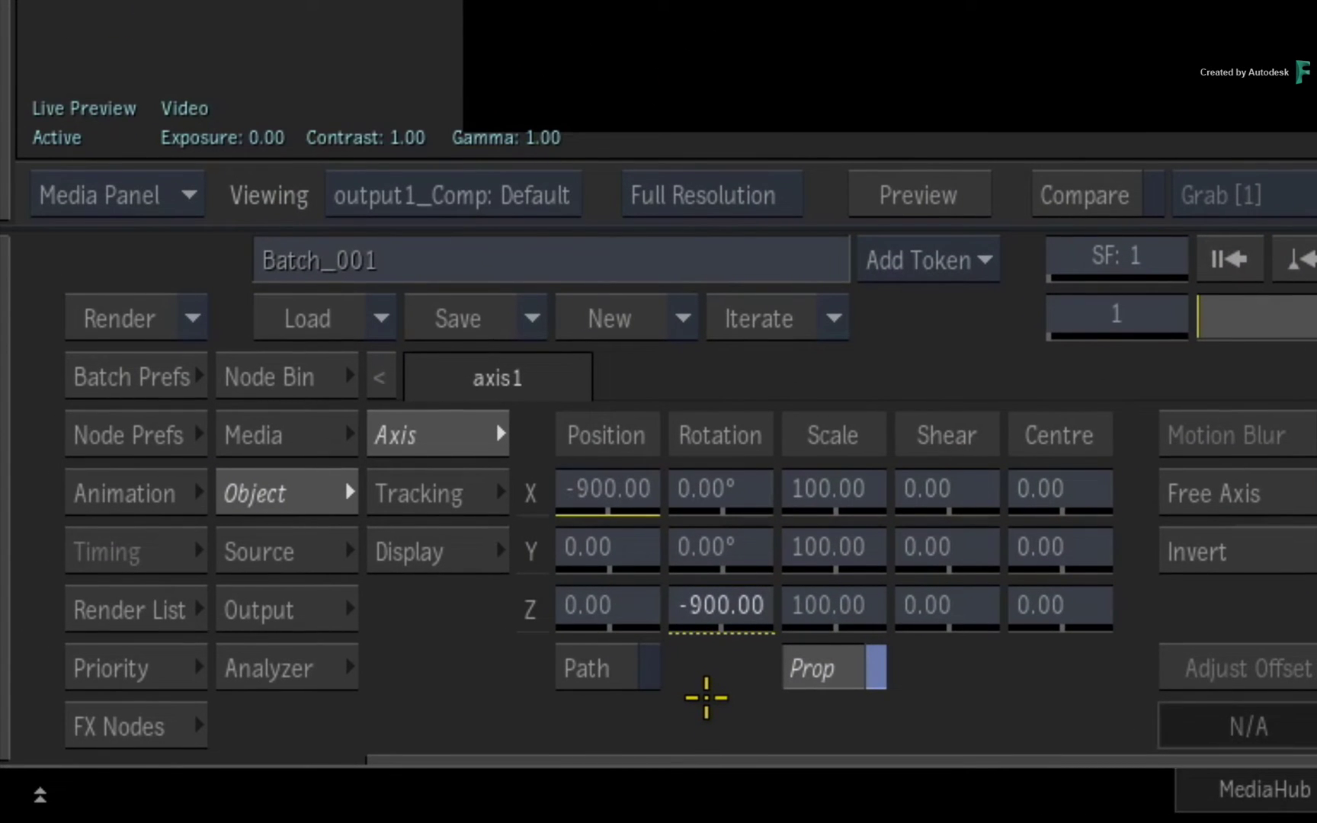
{"action": "left_click_drag", "start_coordinate": [717, 602], "coordinate": [720, 603]}
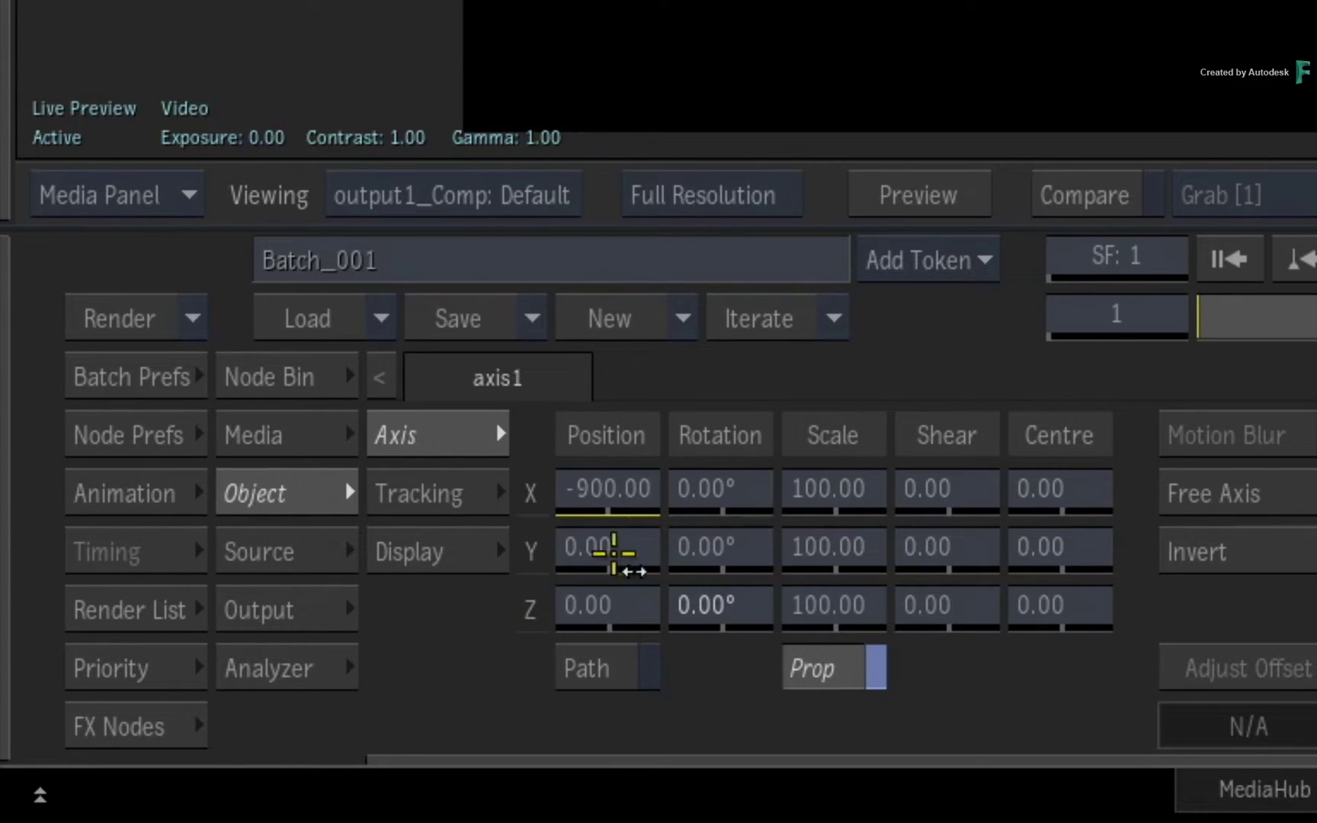
Display axis1's X position curve in the Channels view beside a small Viewer
{"action": "left_click", "coordinate": [616, 490]}
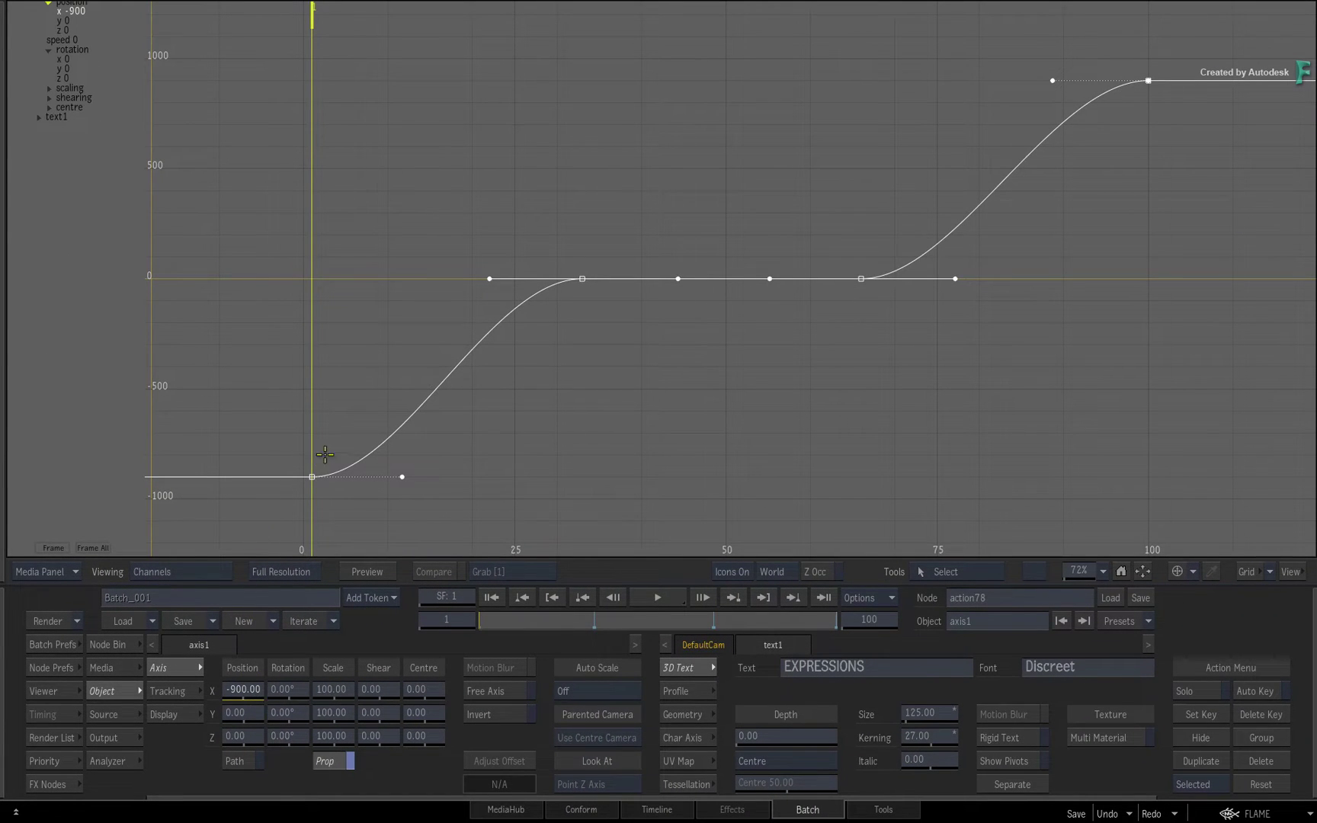
{"action": "scroll", "coordinate": [71, 229], "scroll_direction": "up", "scroll_amount": 3}
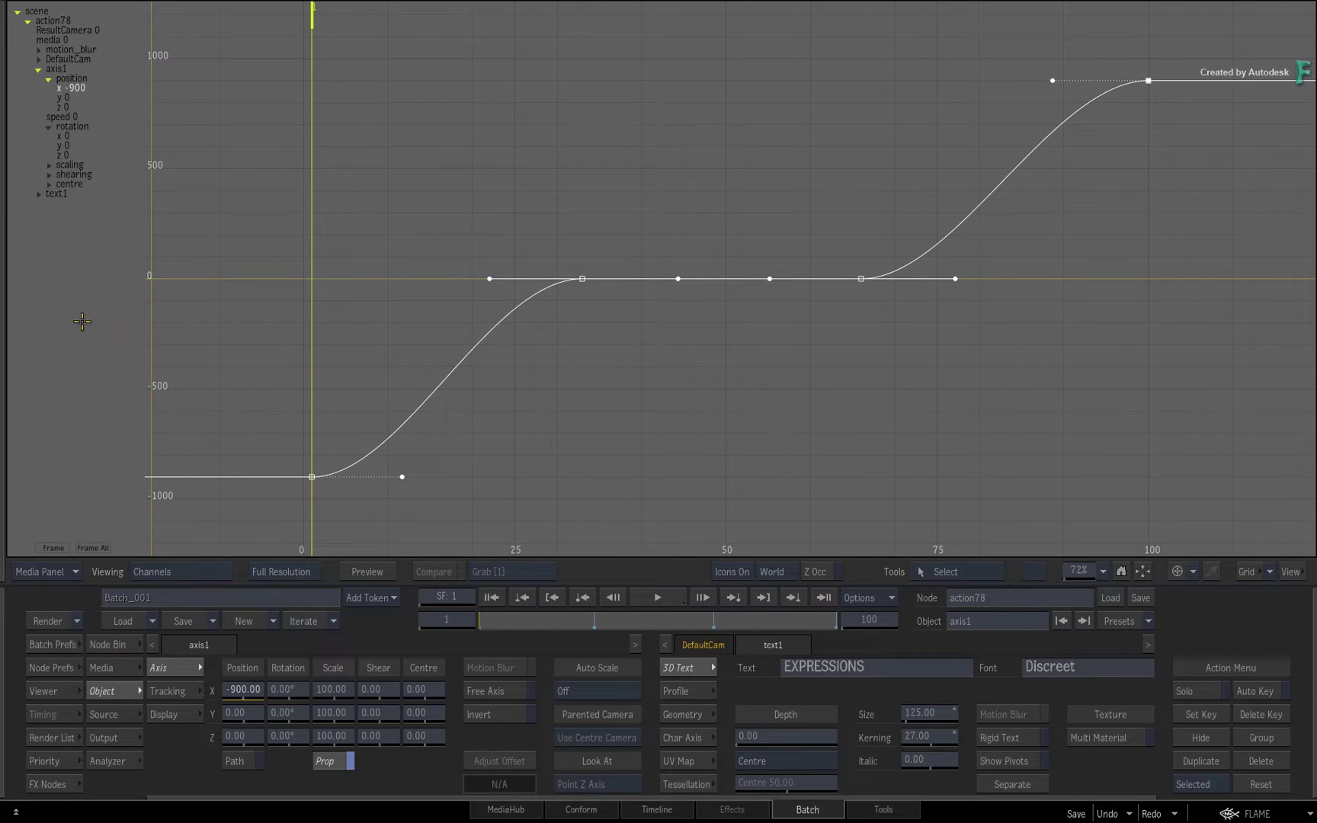
{"action": "left_click", "coordinate": [43, 692]}
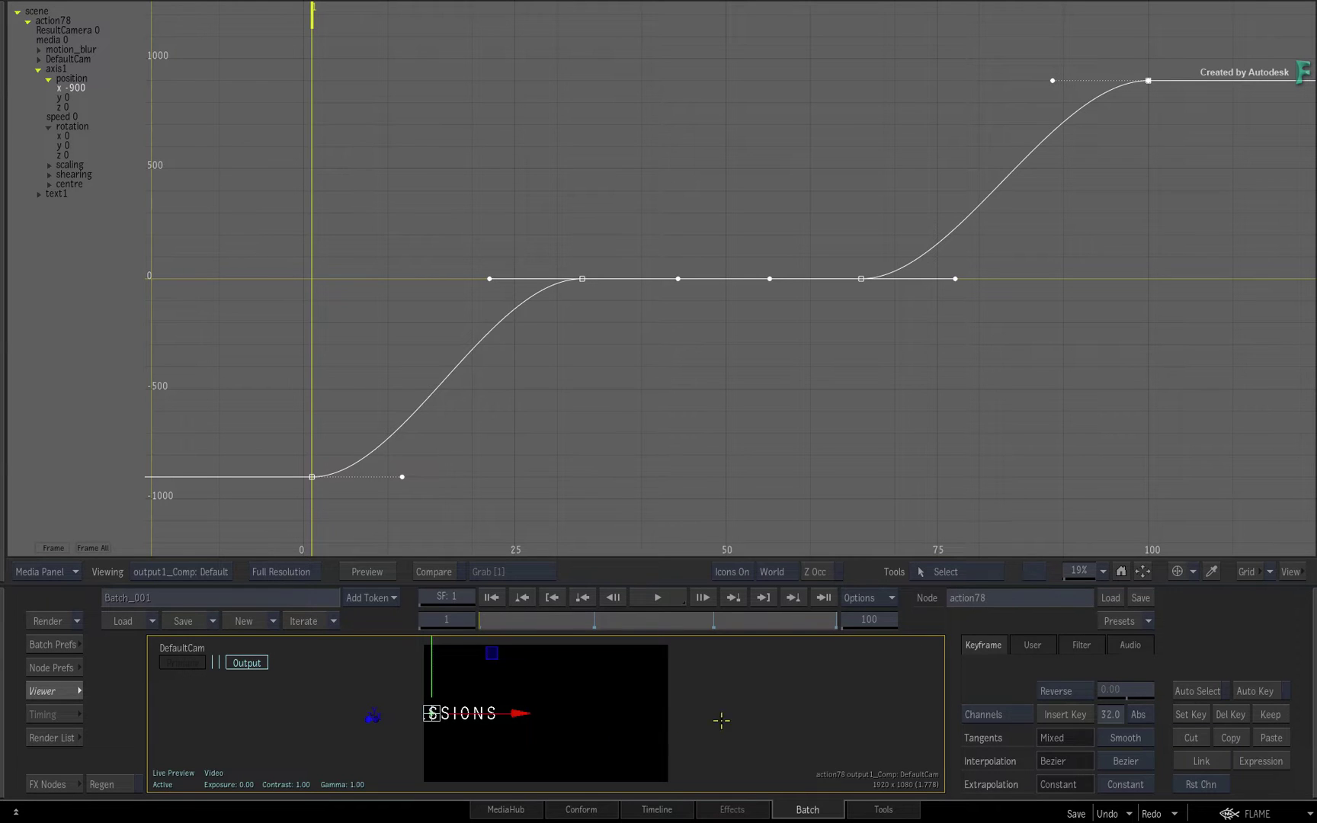
Give axis1 Rotation Z the expression position.x, then scrub to preview the turn
{"action": "key", "text": "Tab"}
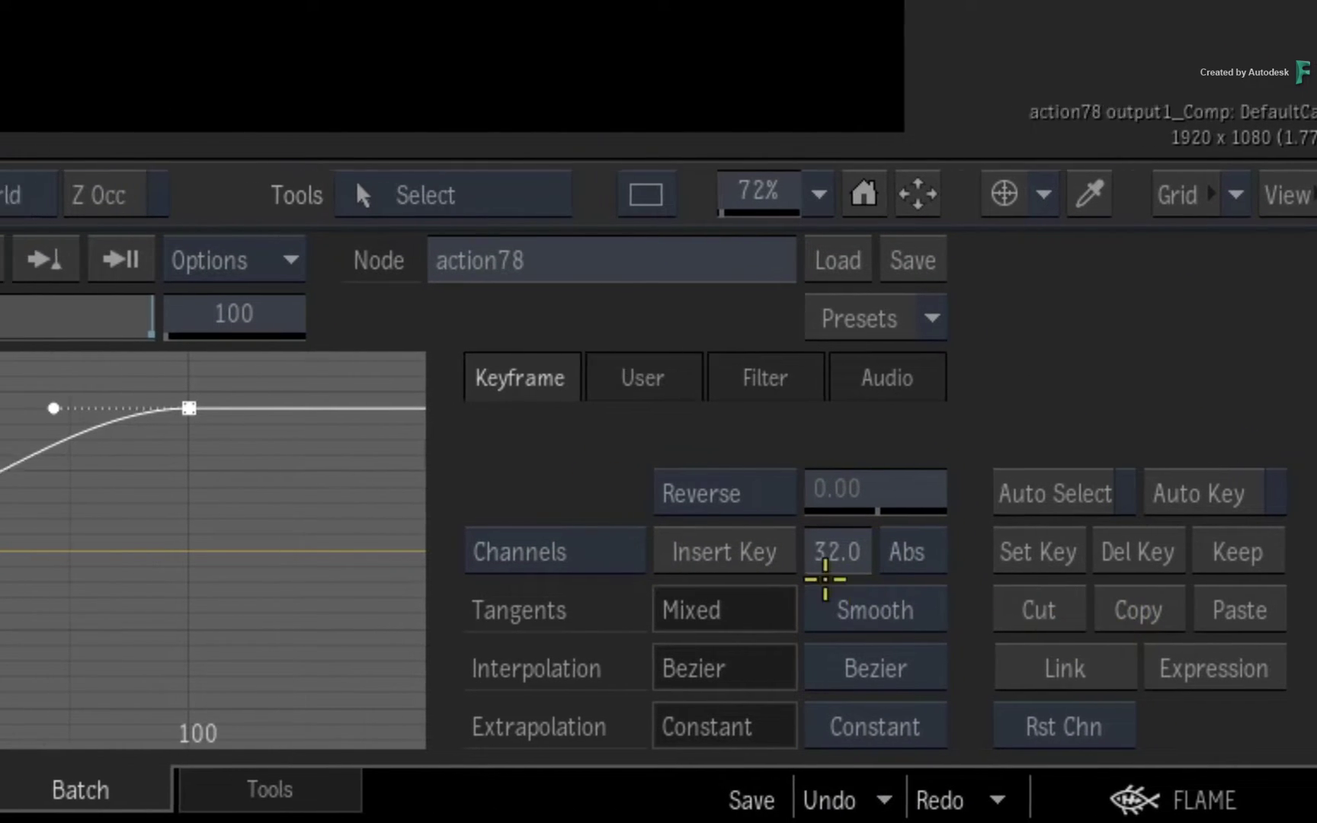
{"action": "mouse_move", "coordinate": [623, 603]}
{"action": "left_mouse_down"}
{"action": "mouse_move", "coordinate": [629, 476]}
{"action": "mouse_move", "coordinate": [627, 487]}
{"action": "left_mouse_up"}
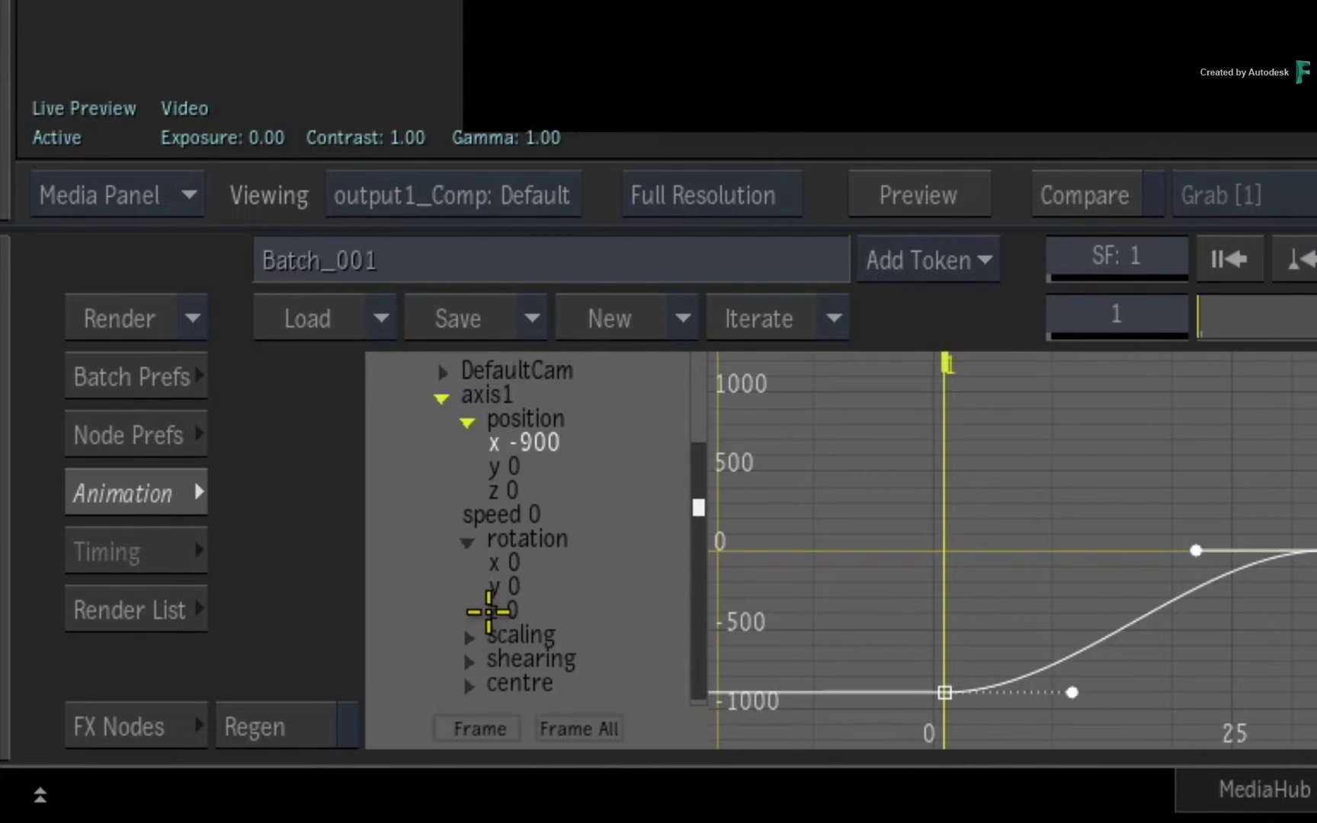
{"action": "left_click", "coordinate": [500, 608]}
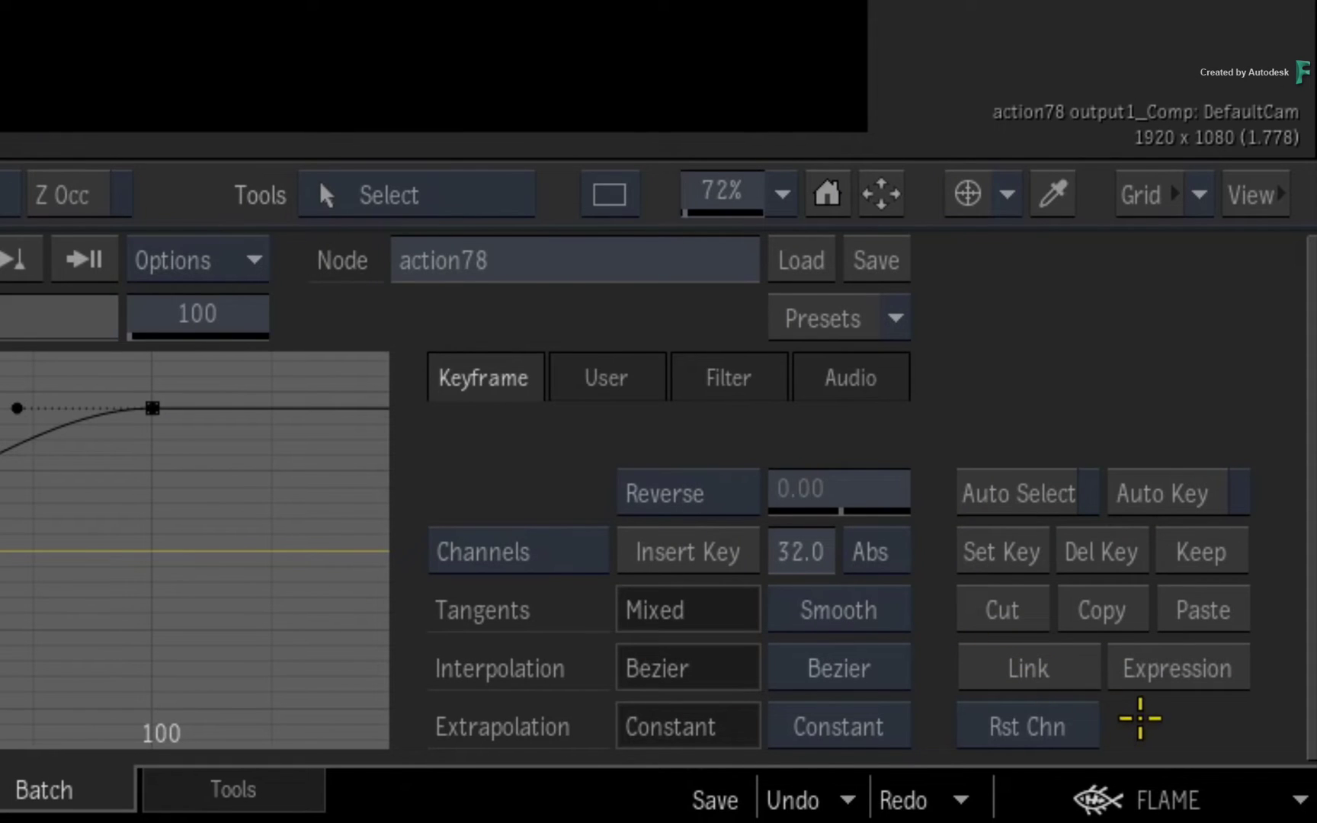
{"action": "left_click", "coordinate": [1050, 669]}
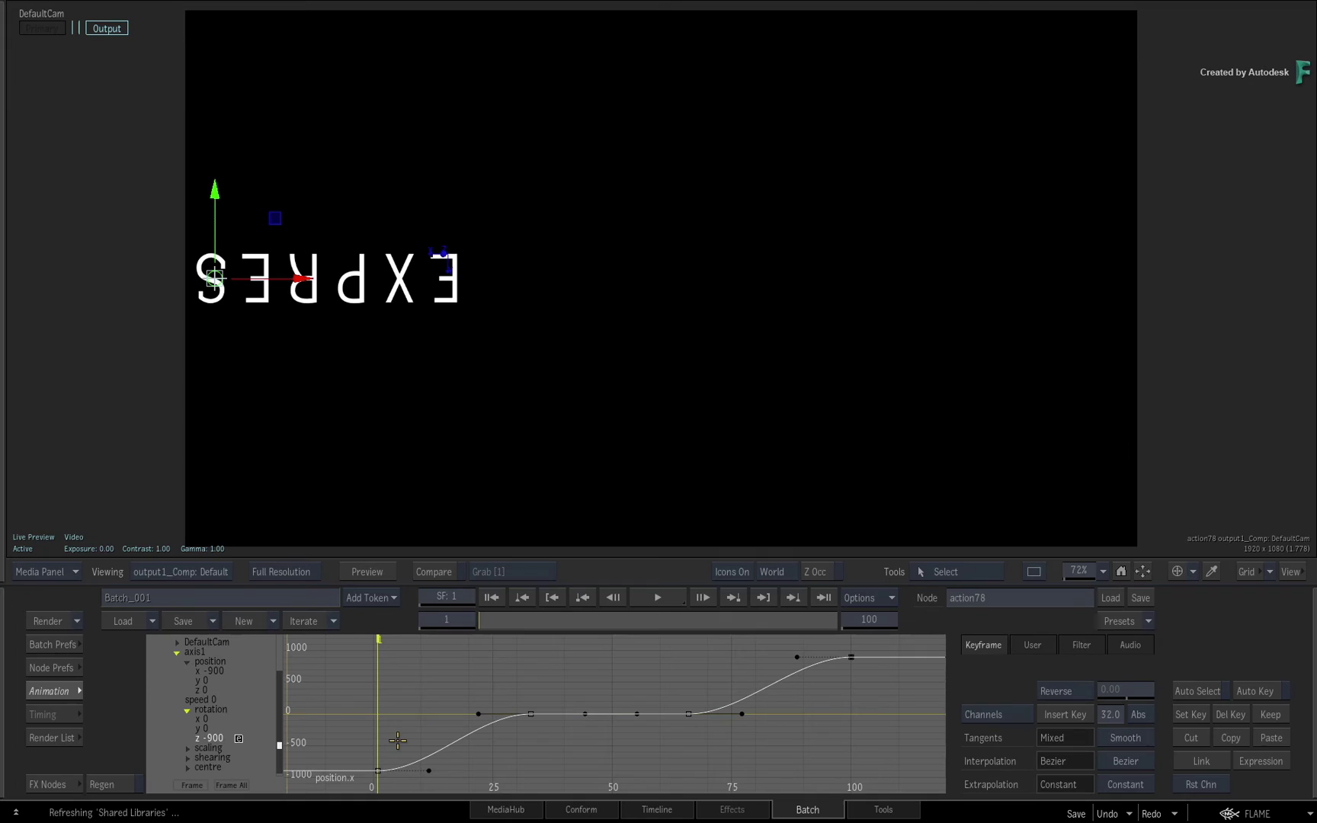
{"action": "mouse_move", "coordinate": [535, 617]}
{"action": "left_mouse_down"}
{"action": "mouse_move", "coordinate": [822, 572]}
{"action": "mouse_move", "coordinate": [456, 598]}
{"action": "left_mouse_up"}
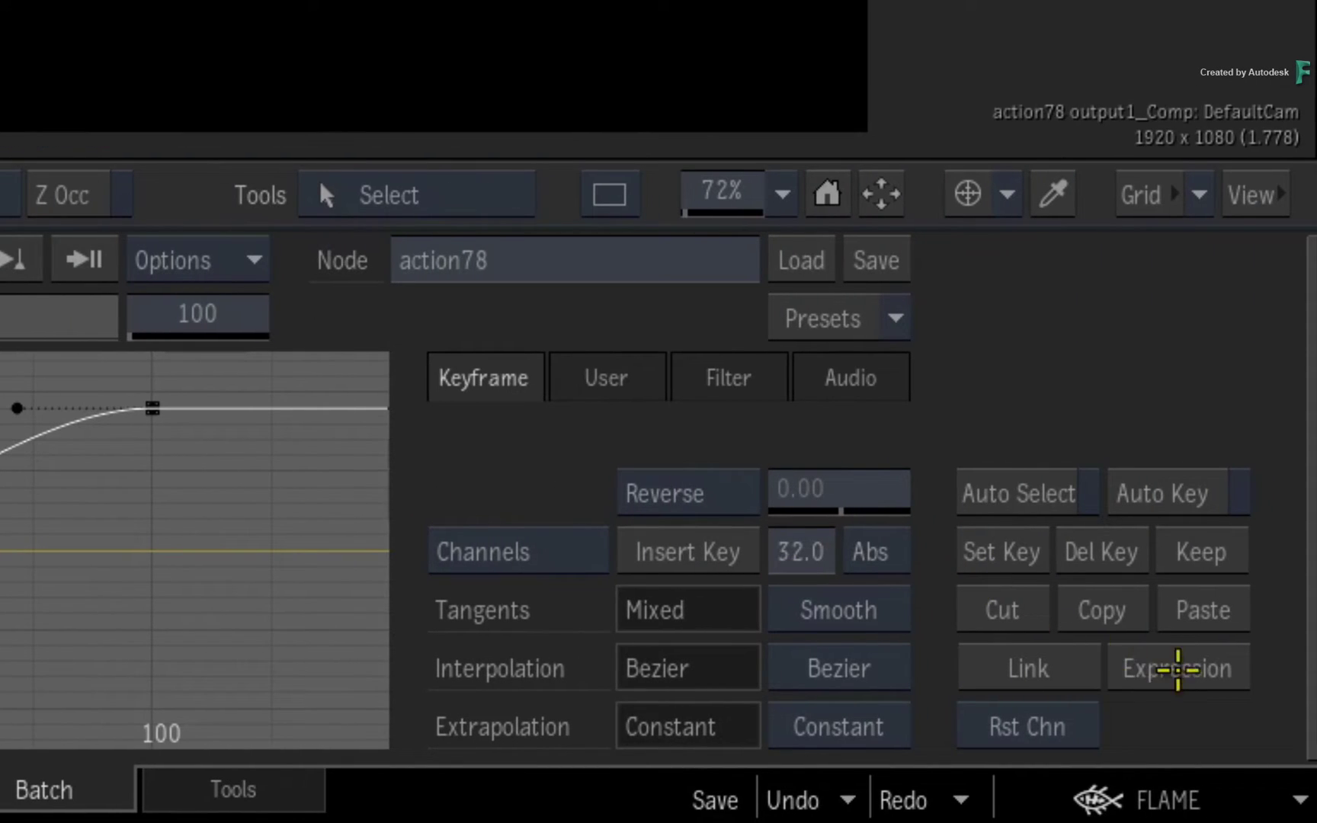
Change the Rotation Z expression to position.x/10
{"action": "left_click", "coordinate": [1178, 670]}
{"action": "type", "text": "position.x"}
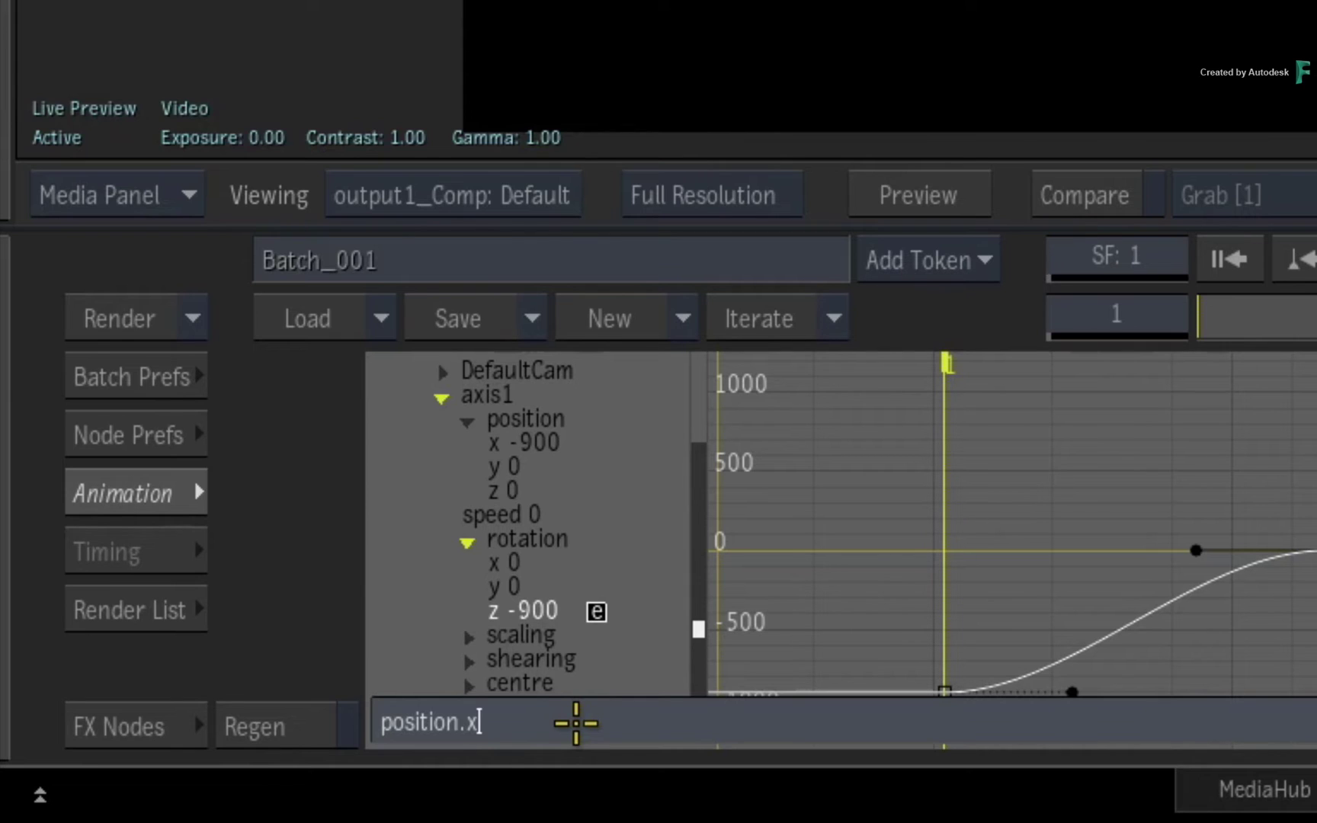
{"action": "type", "text": "/10"}
{"action": "key", "text": "Return"}
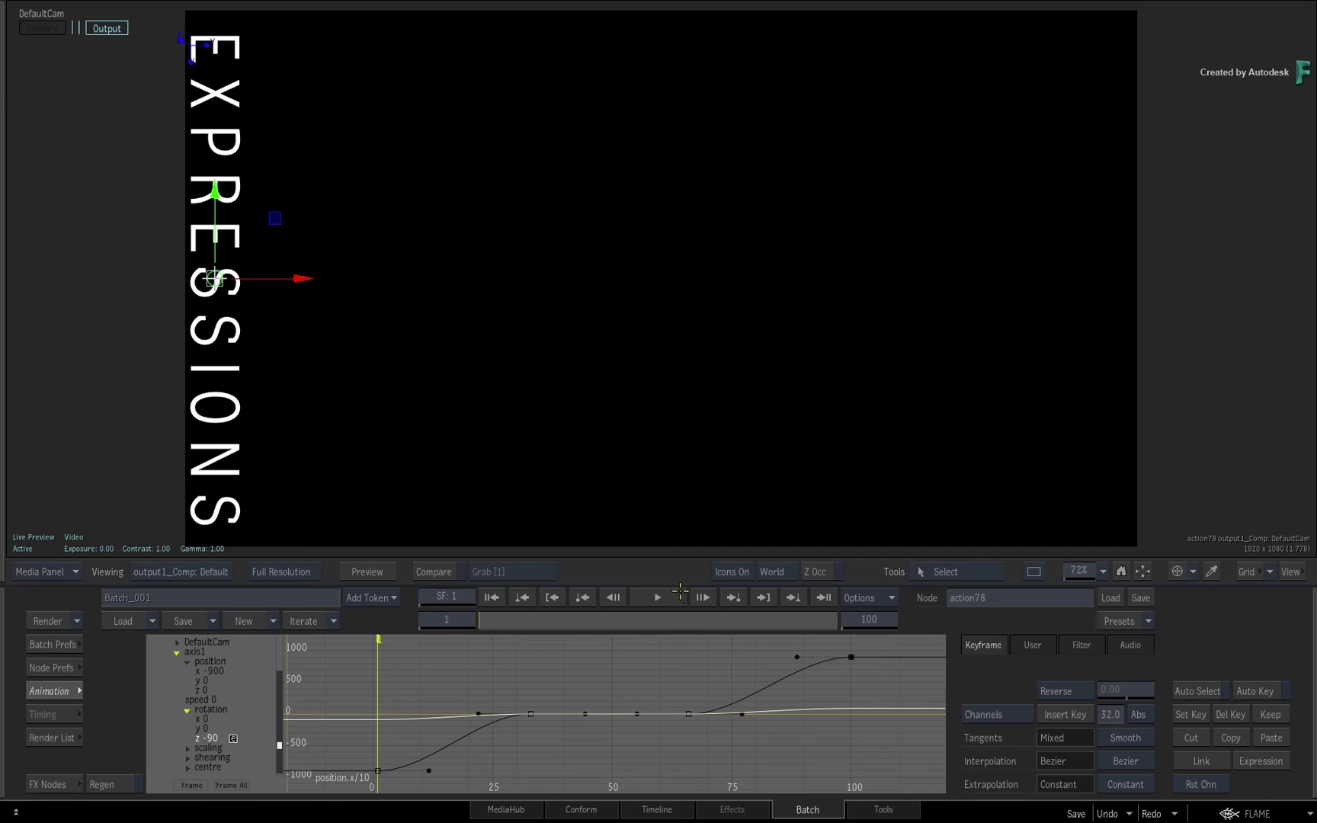
{"action": "left_click", "coordinate": [680, 590]}
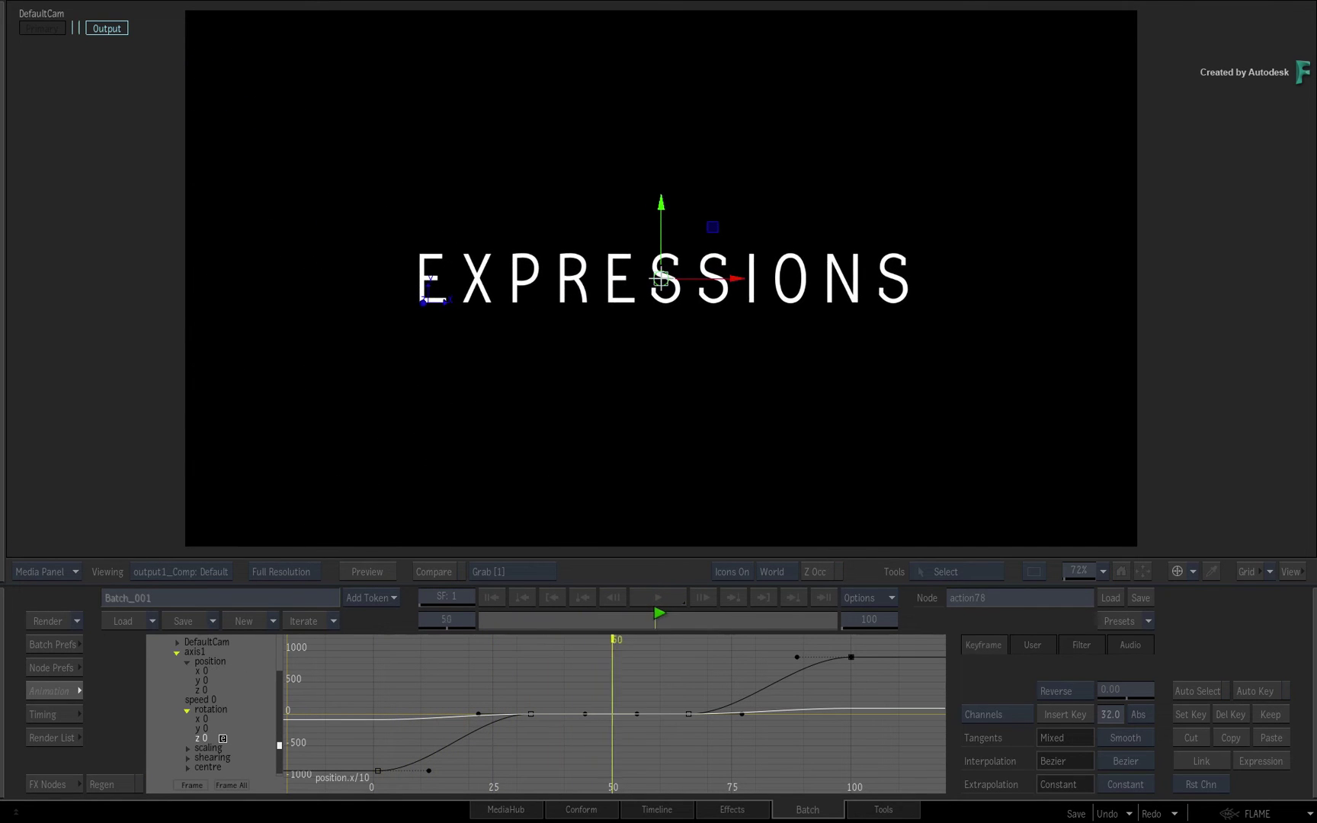
{"action": "left_click", "coordinate": [664, 599]}
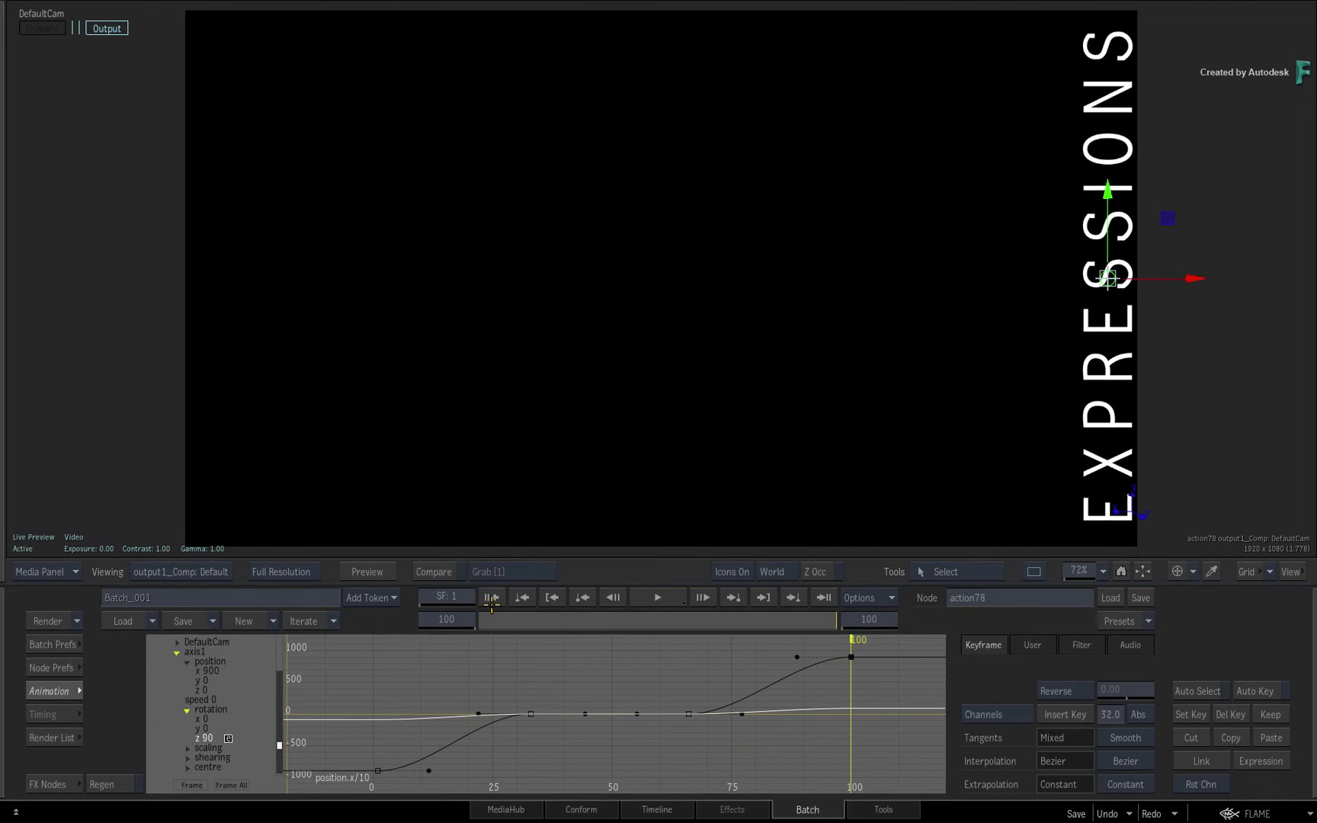
{"action": "left_click", "coordinate": [491, 597]}
{"action": "left_click", "coordinate": [658, 597]}
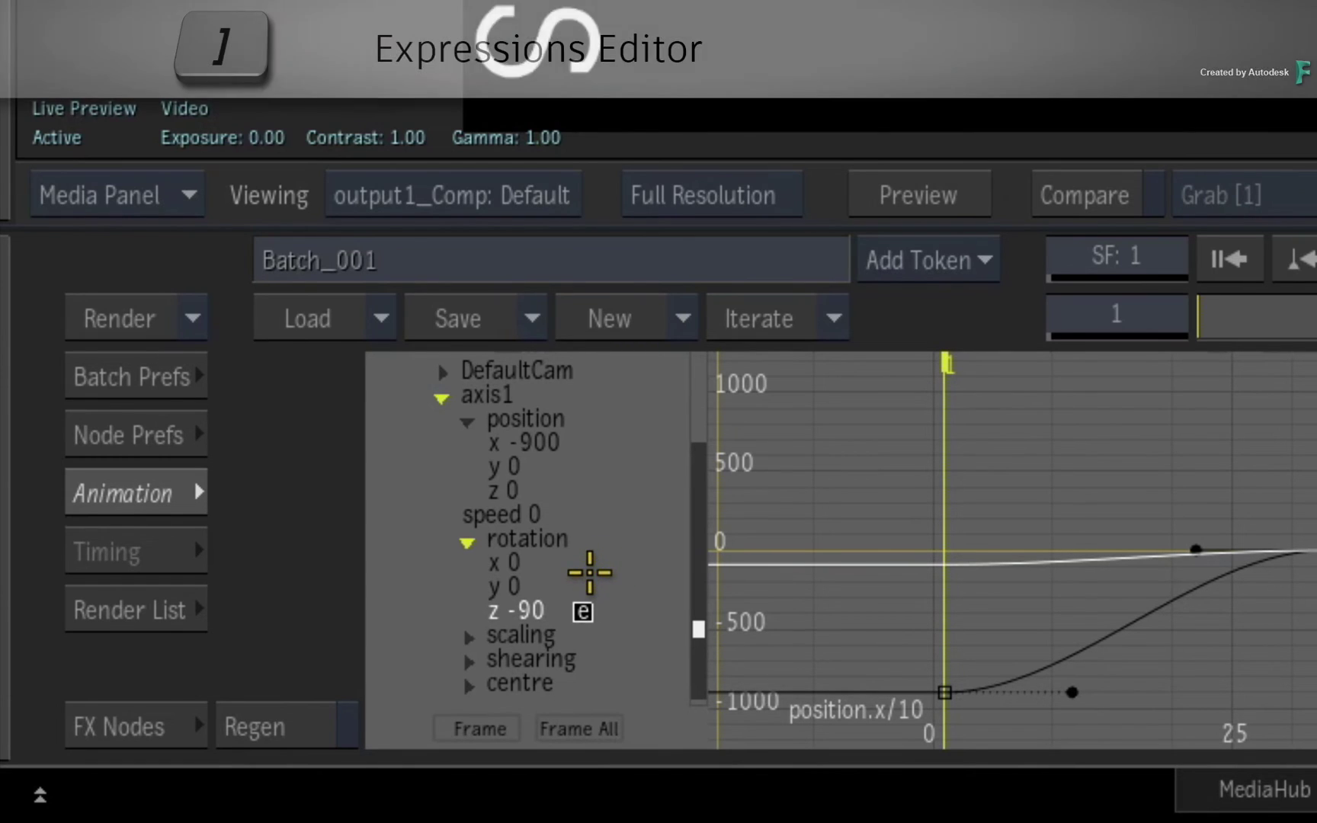
Rewrite the Rotation Z expression as (position.x/10)*-1
{"action": "left_click", "coordinate": [586, 573]}
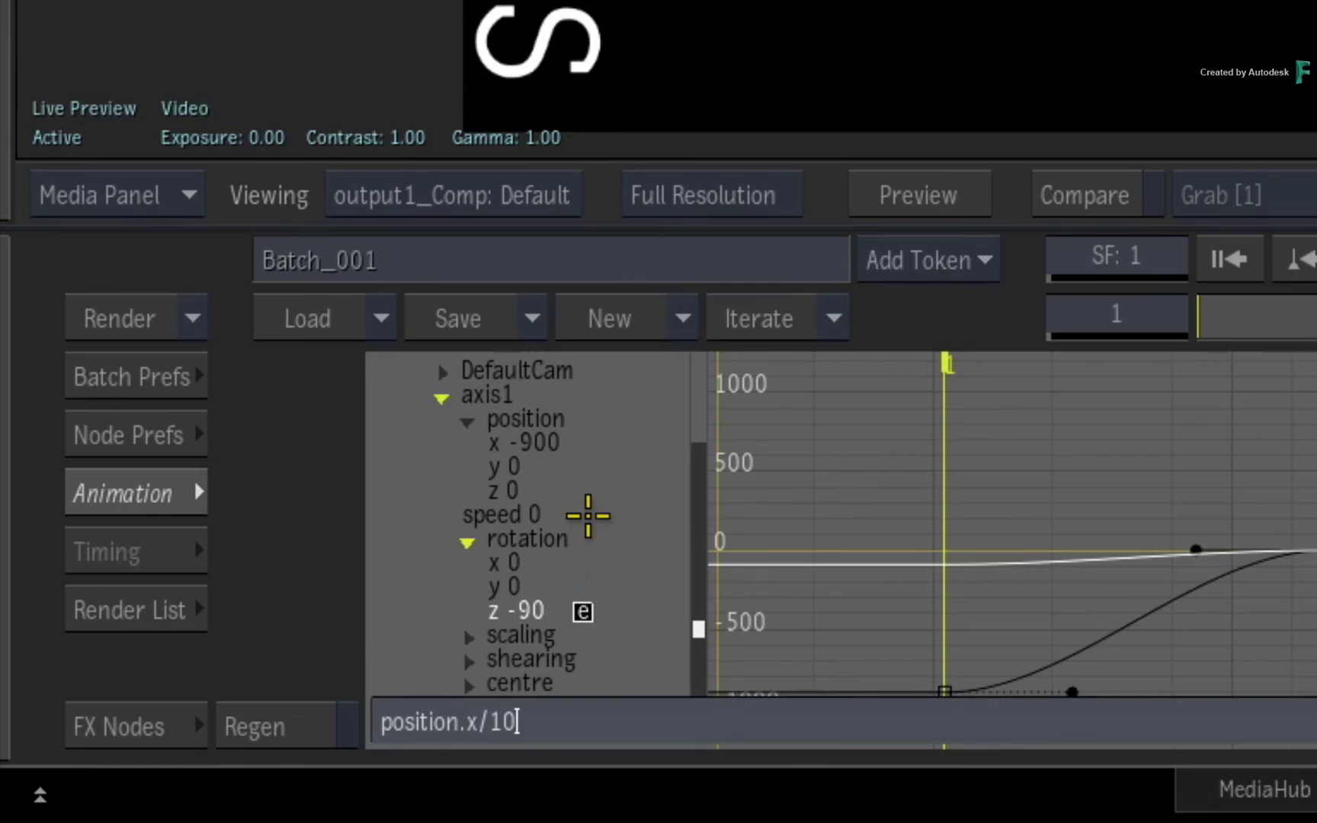
{"action": "key", "text": "Home"}
{"action": "type", "text": "("}
{"action": "key", "text": "End"}
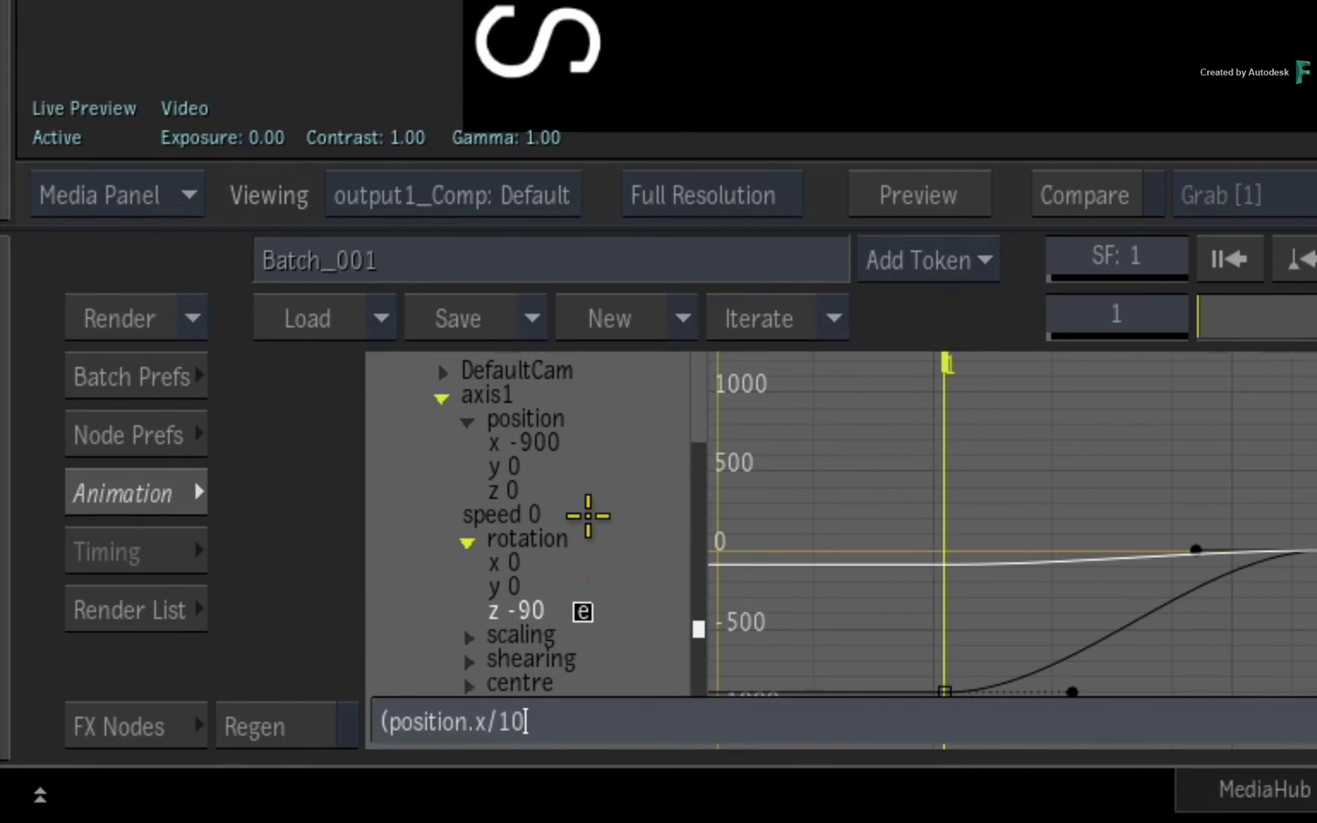
{"action": "type", "text": ")"}
{"action": "type", "text": "*-1"}
{"action": "key", "text": "Return"}
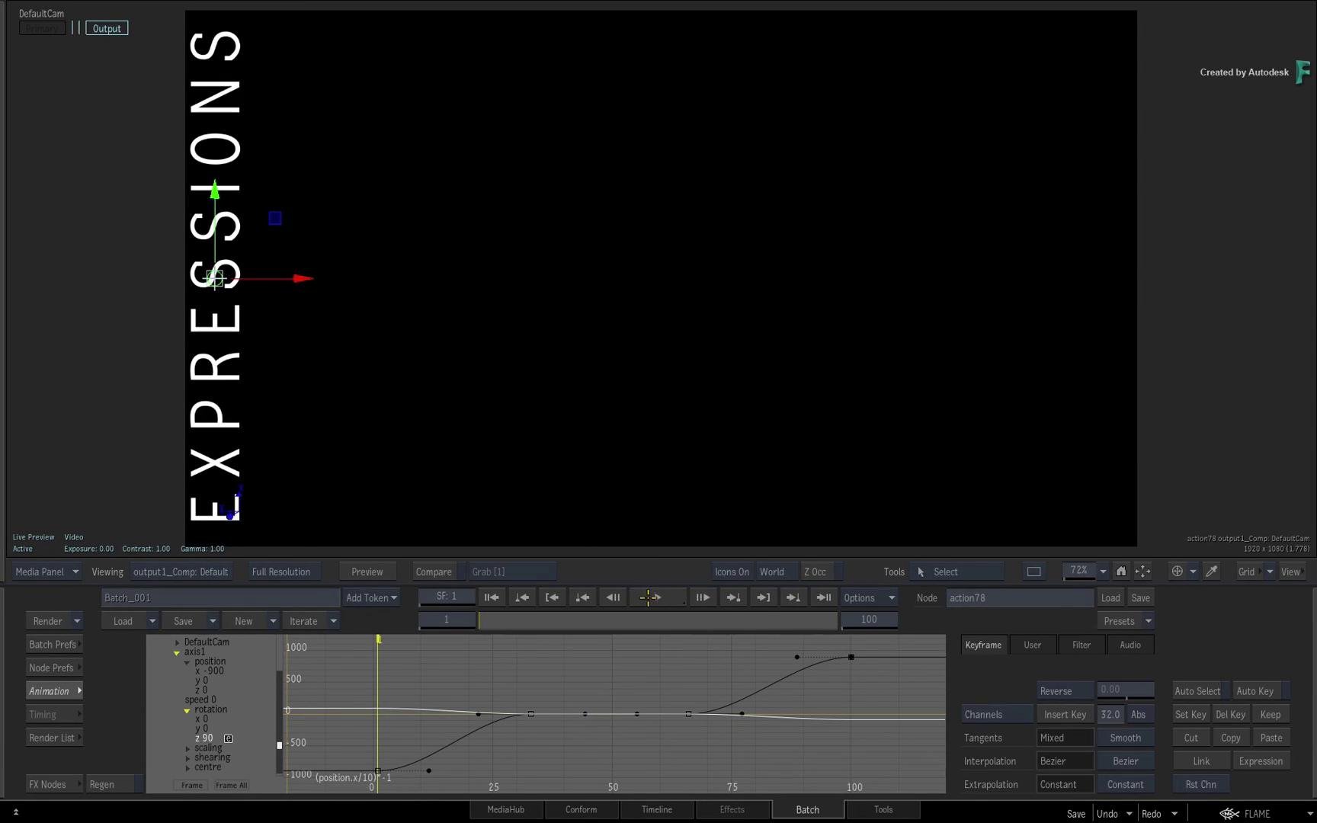
Play the animation and set the playback mode to Back and Forth
{"action": "left_click", "coordinate": [648, 599]}
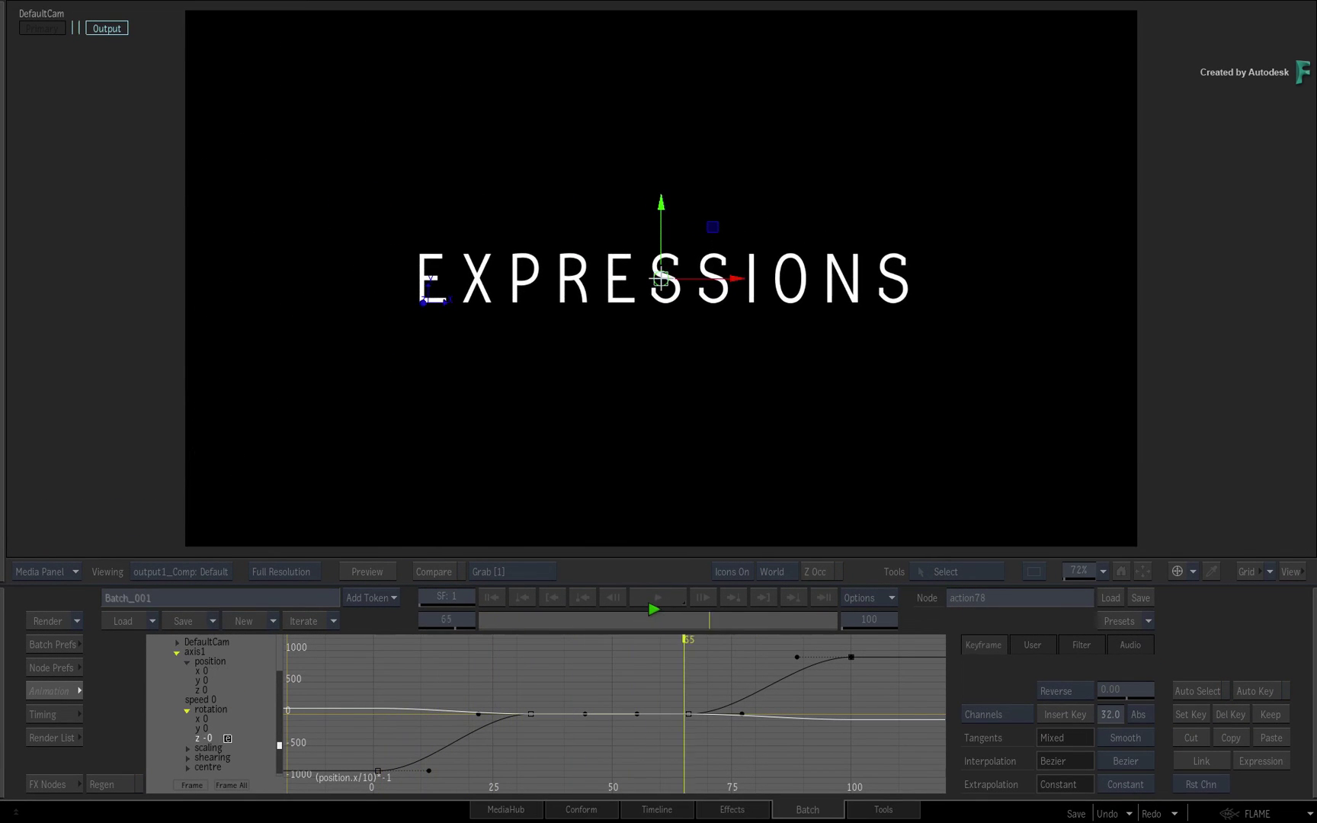
{"action": "left_click_drag", "start_coordinate": [660, 606], "coordinate": [671, 769]}
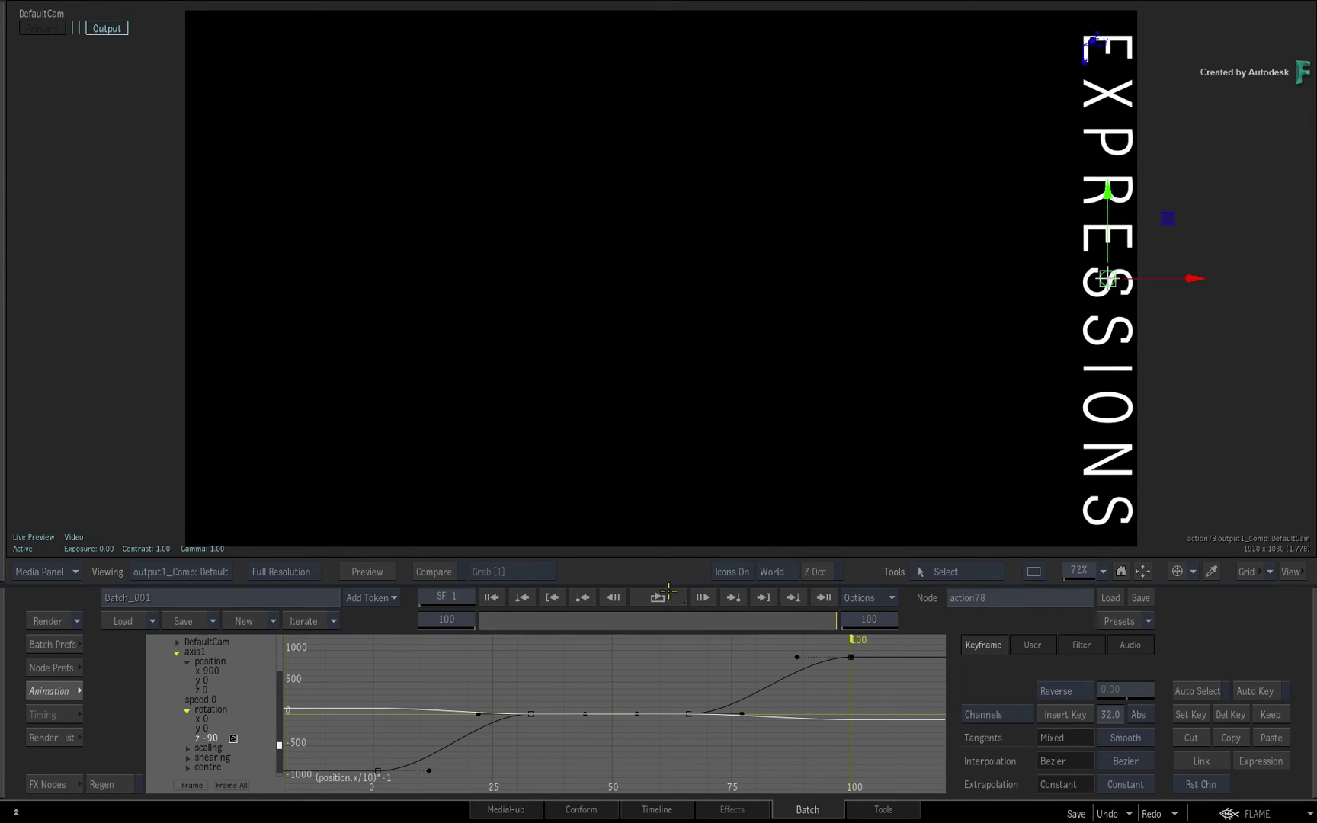
{"action": "left_click", "coordinate": [668, 599]}
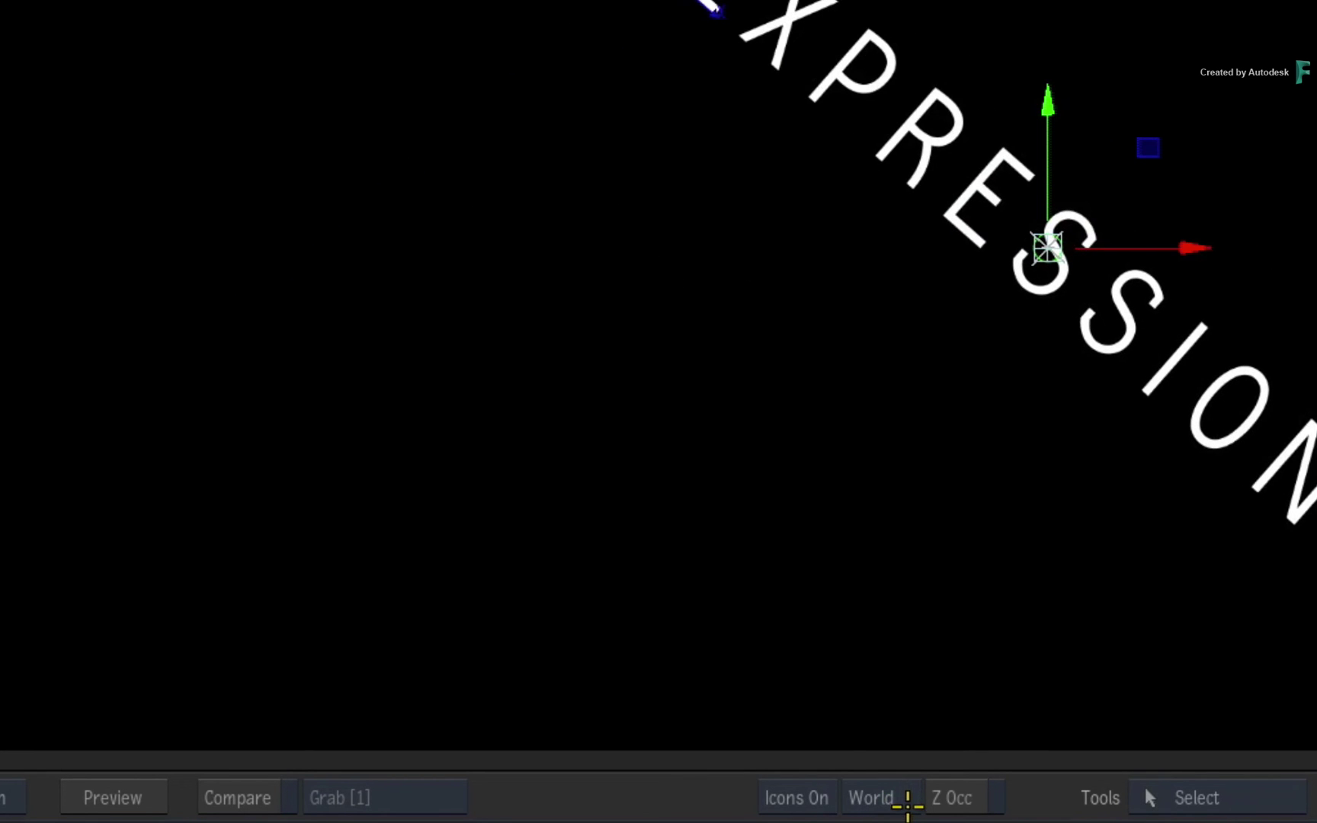
Switch the viewer's axis reference from World to Object
{"action": "left_click", "coordinate": [904, 797]}
{"action": "left_click", "coordinate": [868, 762]}
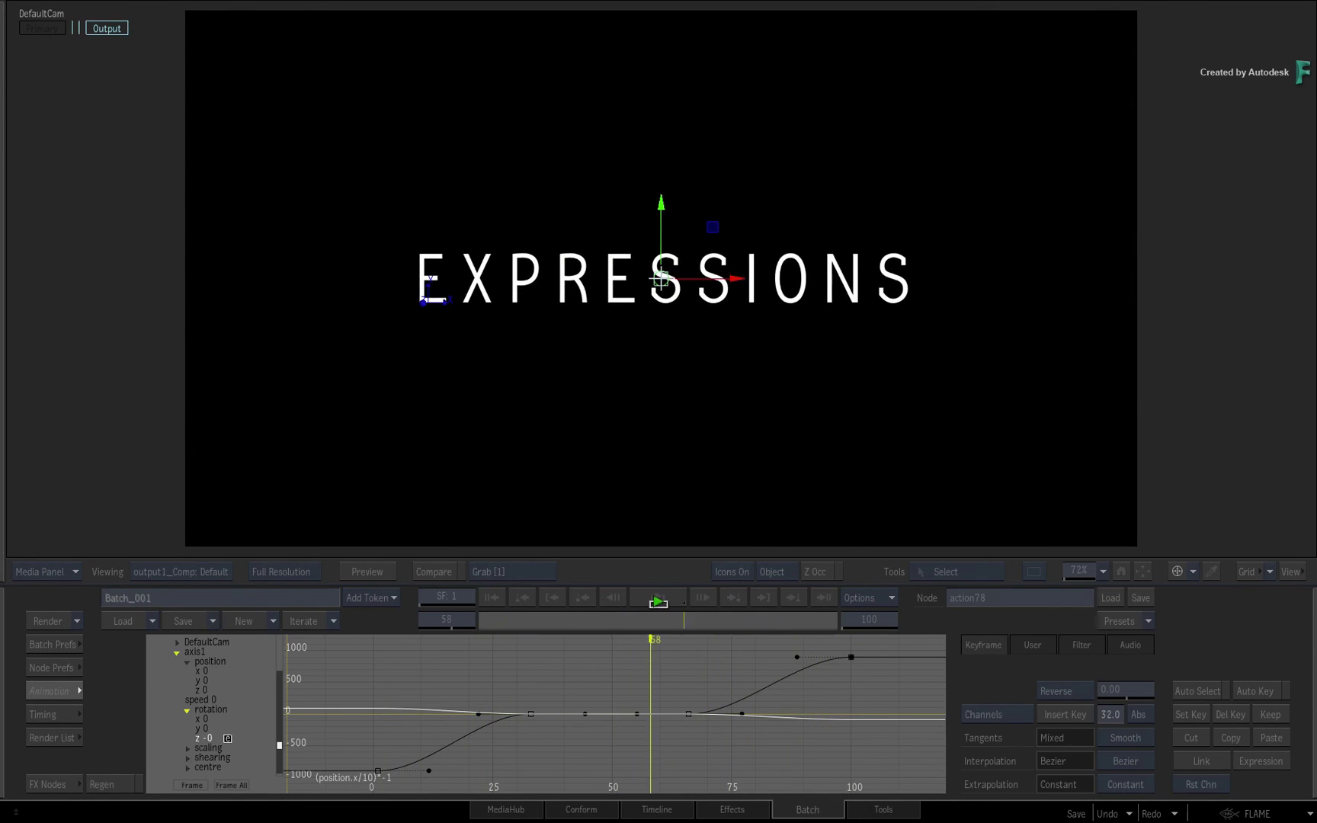
{"action": "left_click", "coordinate": [613, 607]}
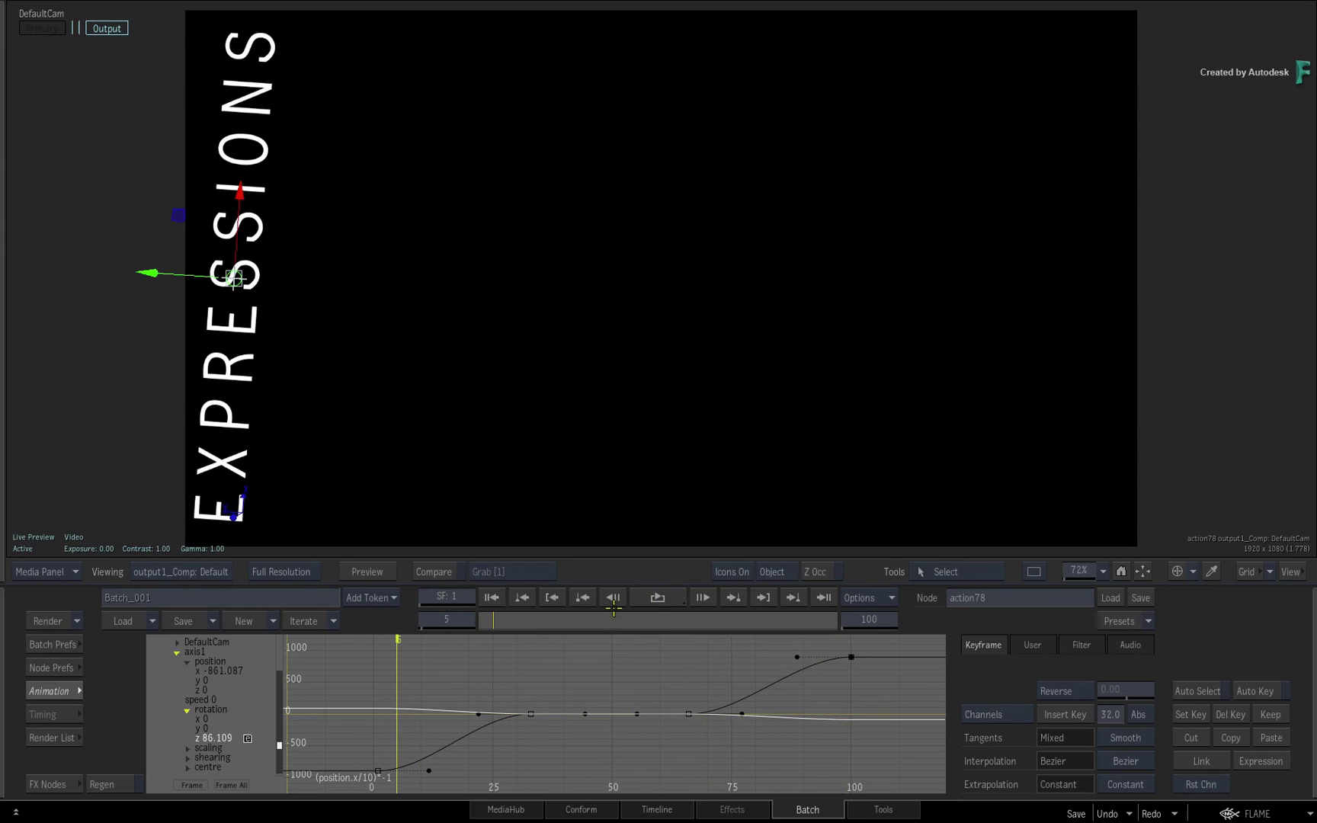
{"action": "left_click", "coordinate": [702, 598]}
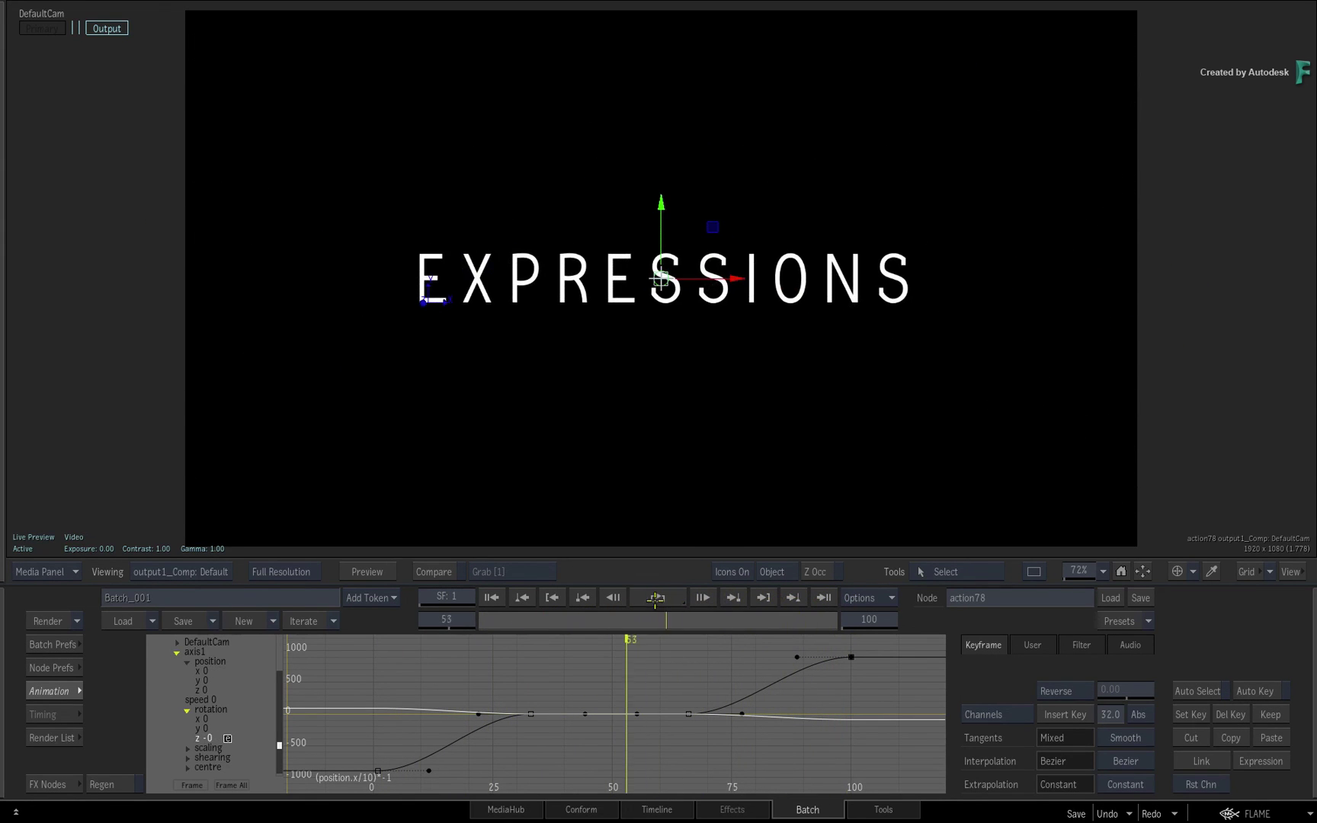
{"action": "mouse_move", "coordinate": [663, 620]}
{"action": "left_mouse_down"}
{"action": "mouse_move", "coordinate": [516, 626]}
{"action": "mouse_move", "coordinate": [829, 597]}
{"action": "mouse_move", "coordinate": [561, 620]}
{"action": "mouse_move", "coordinate": [654, 618]}
{"action": "left_mouse_up"}
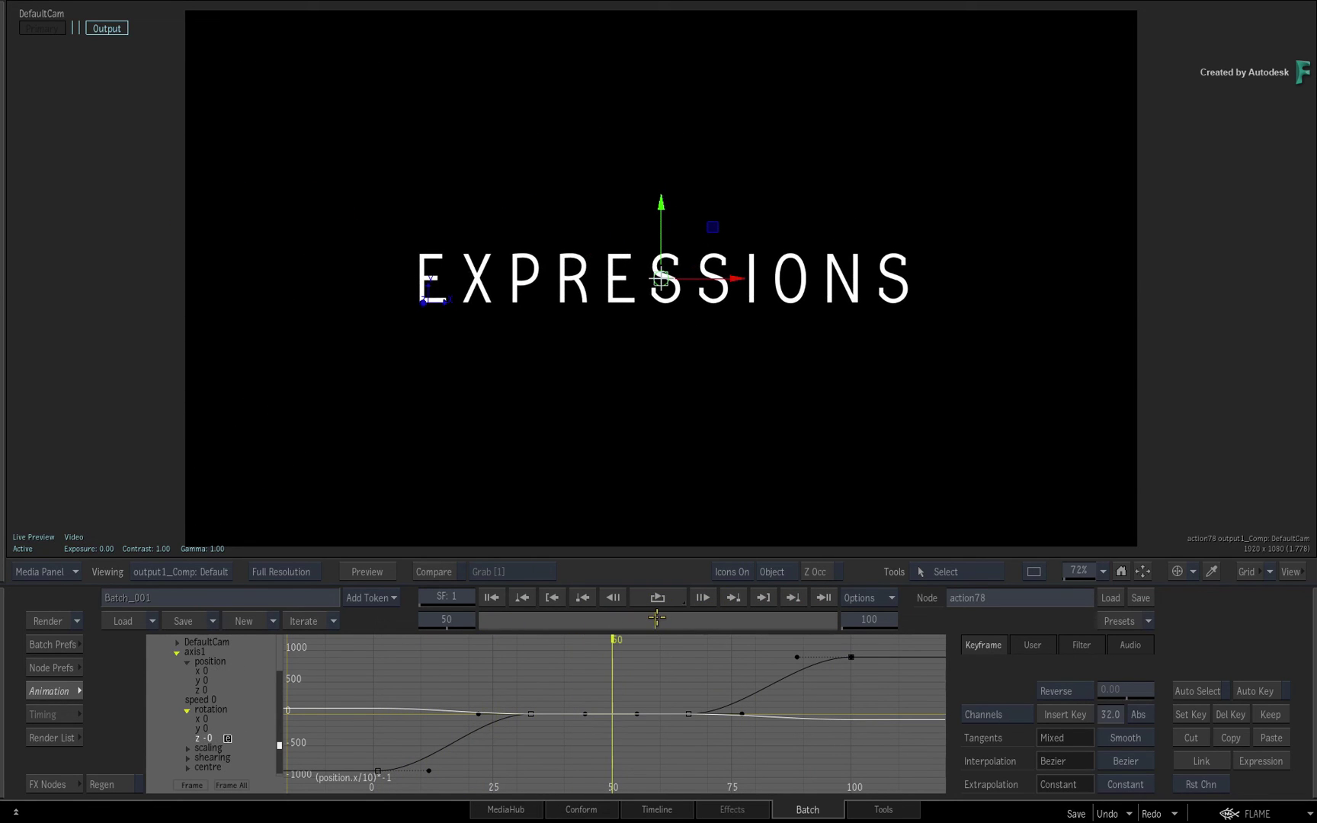